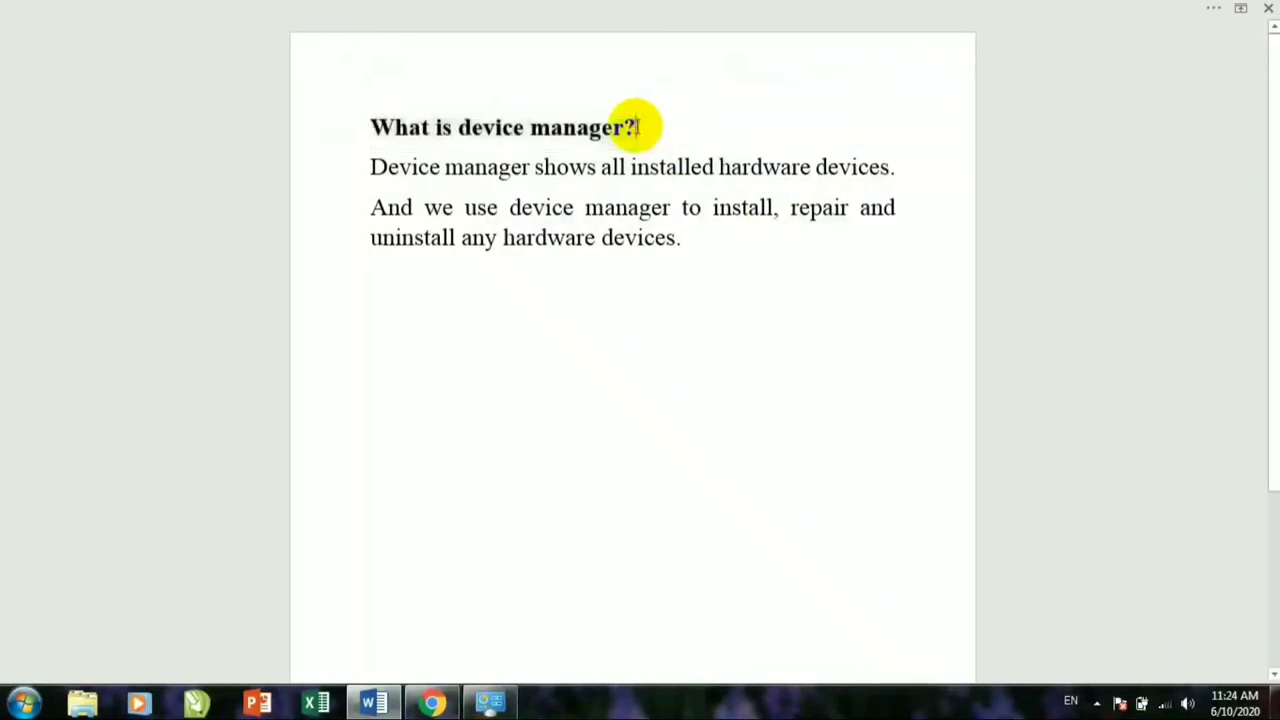
Step: Colour the document heading "What is device manager?" red
left_click(742, 94)
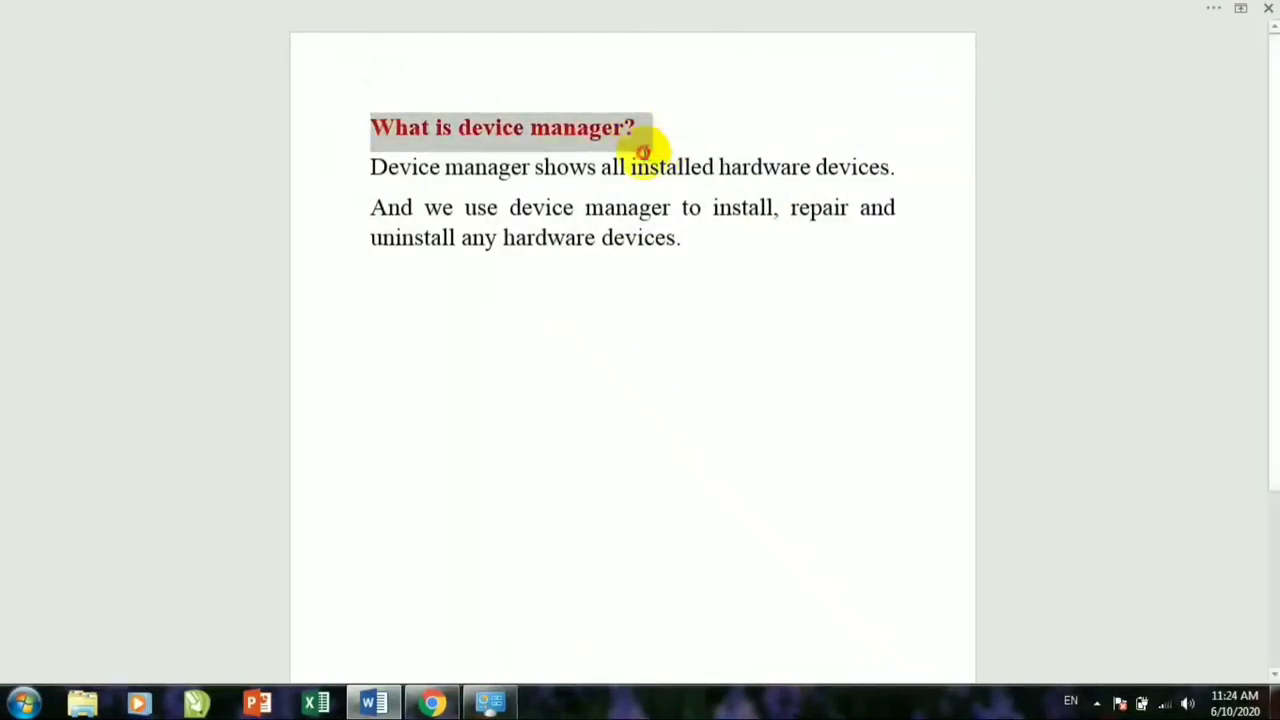
left_click(642, 146)
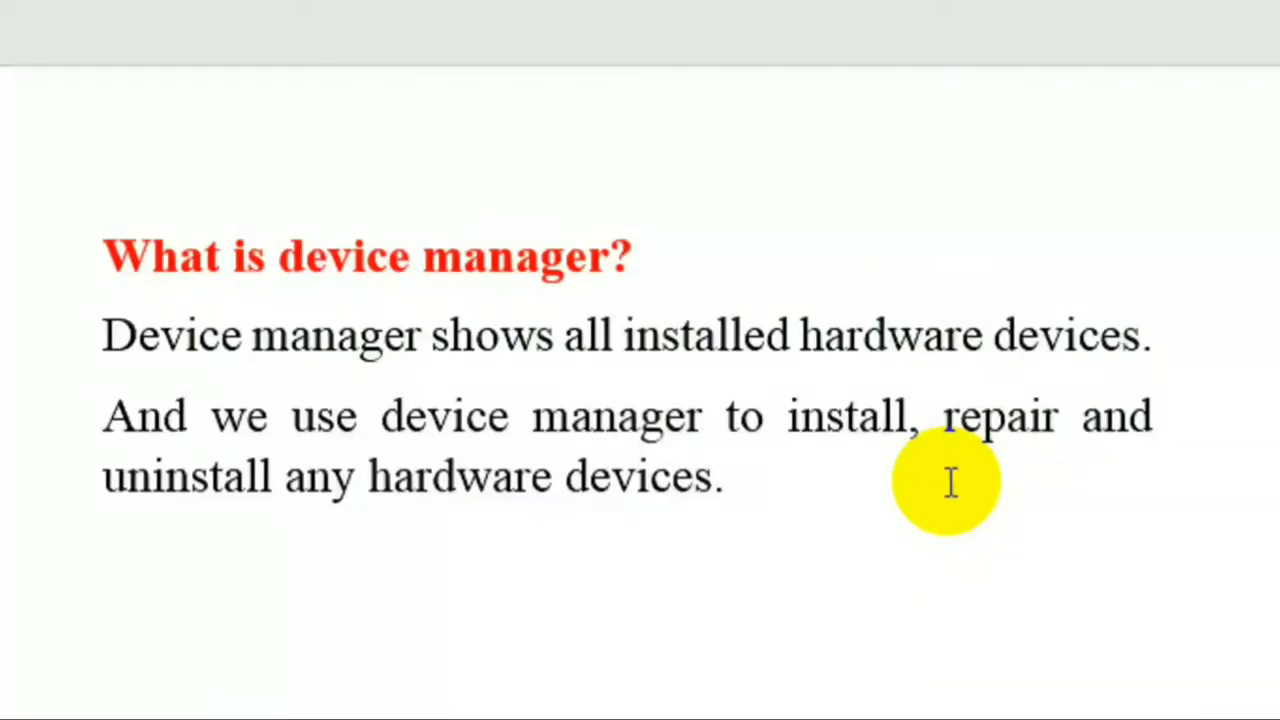
scroll(894, 483, "down", 1)
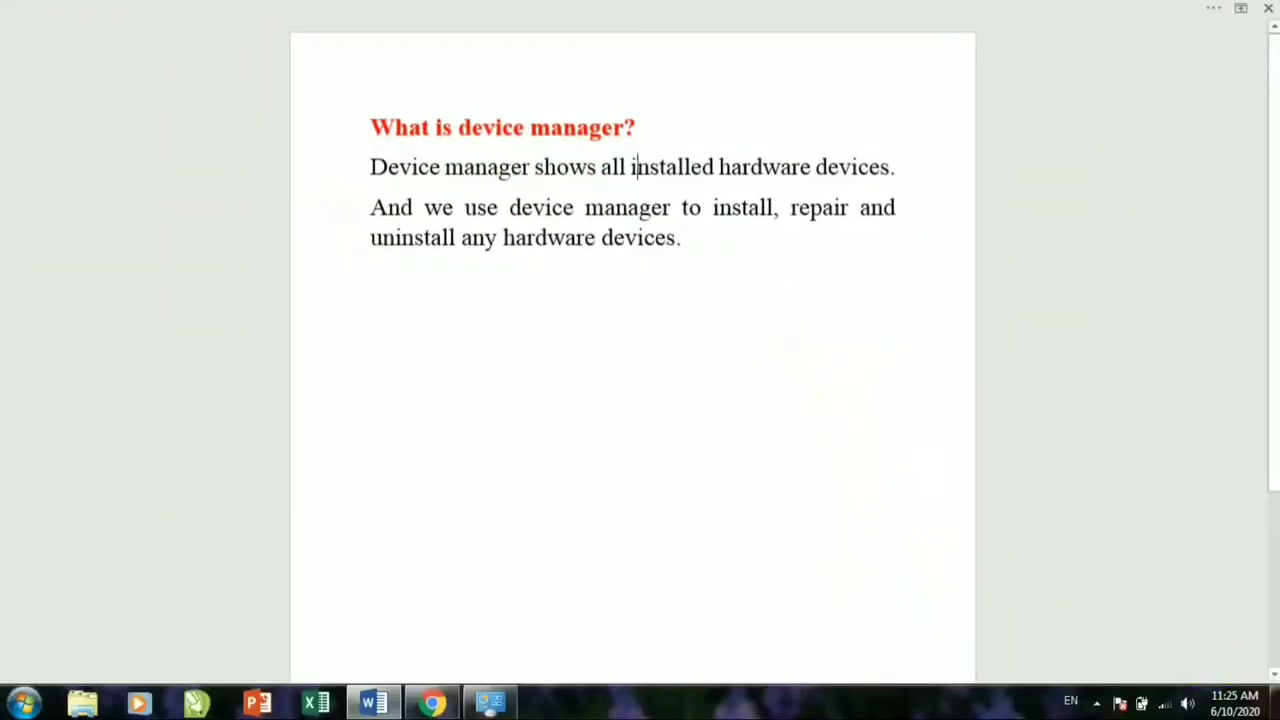
Step: Show the desktop and open Control Panel in a maximized window
left_click(1272, 700)
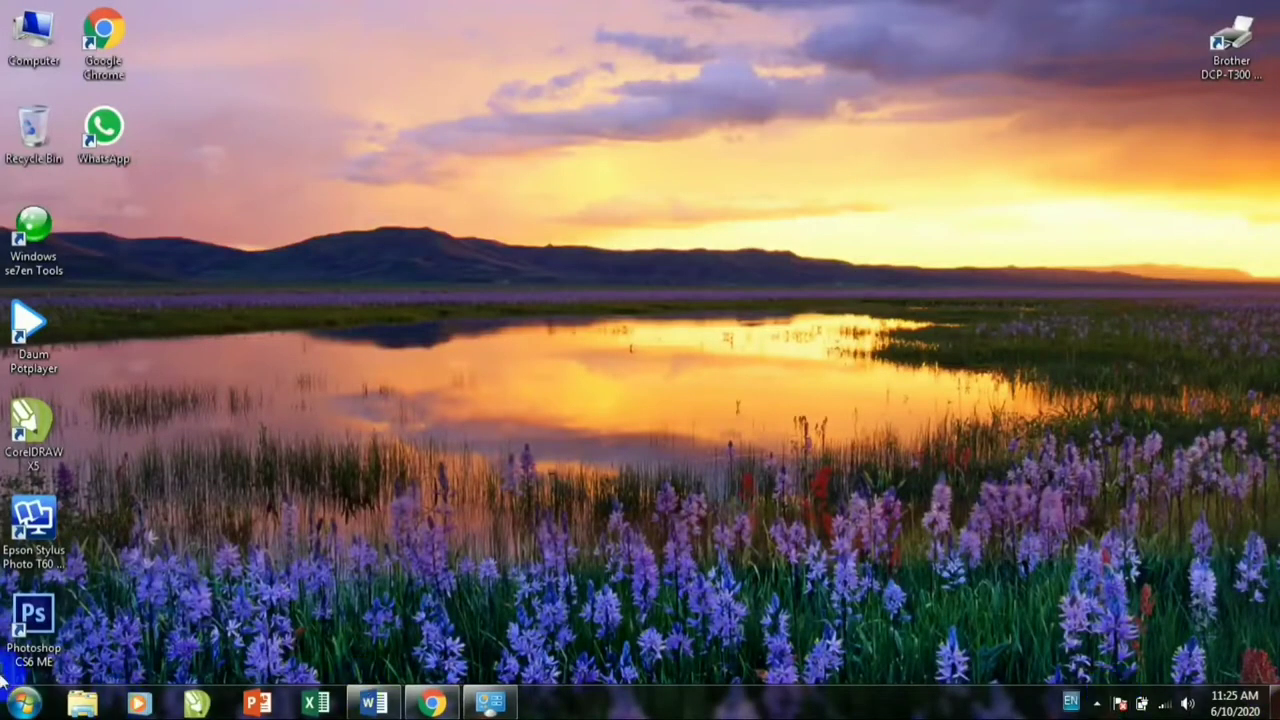
key("super+r")
type("control")
key("Return")
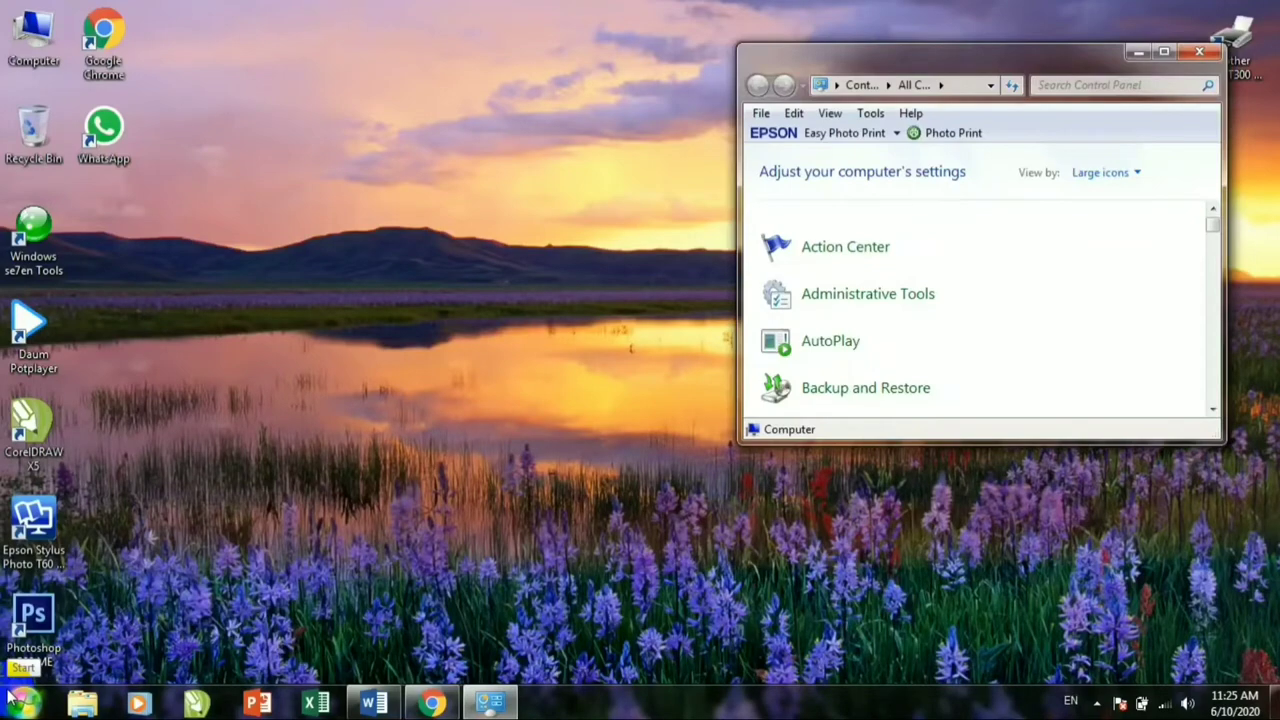
key("super+Up")
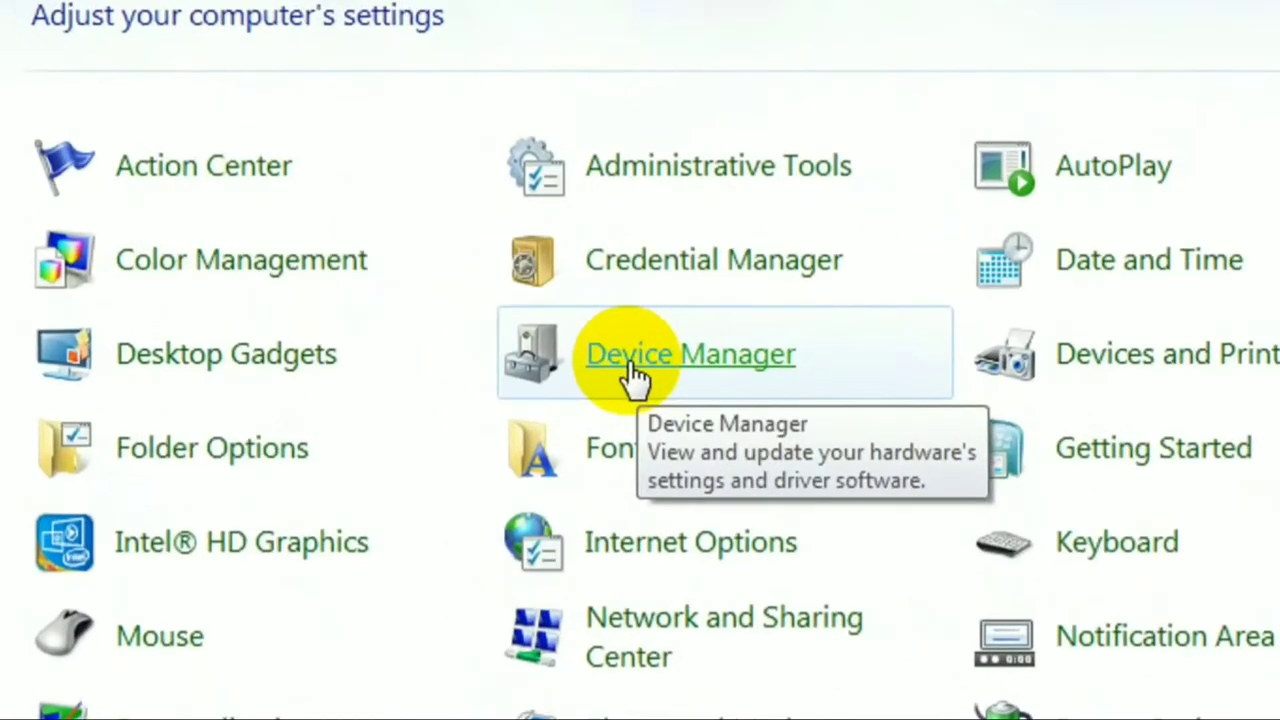
Step: Open Device Manager, minimize Control Panel and move the Device Manager window toward the middle of the desktop
left_click(633, 366)
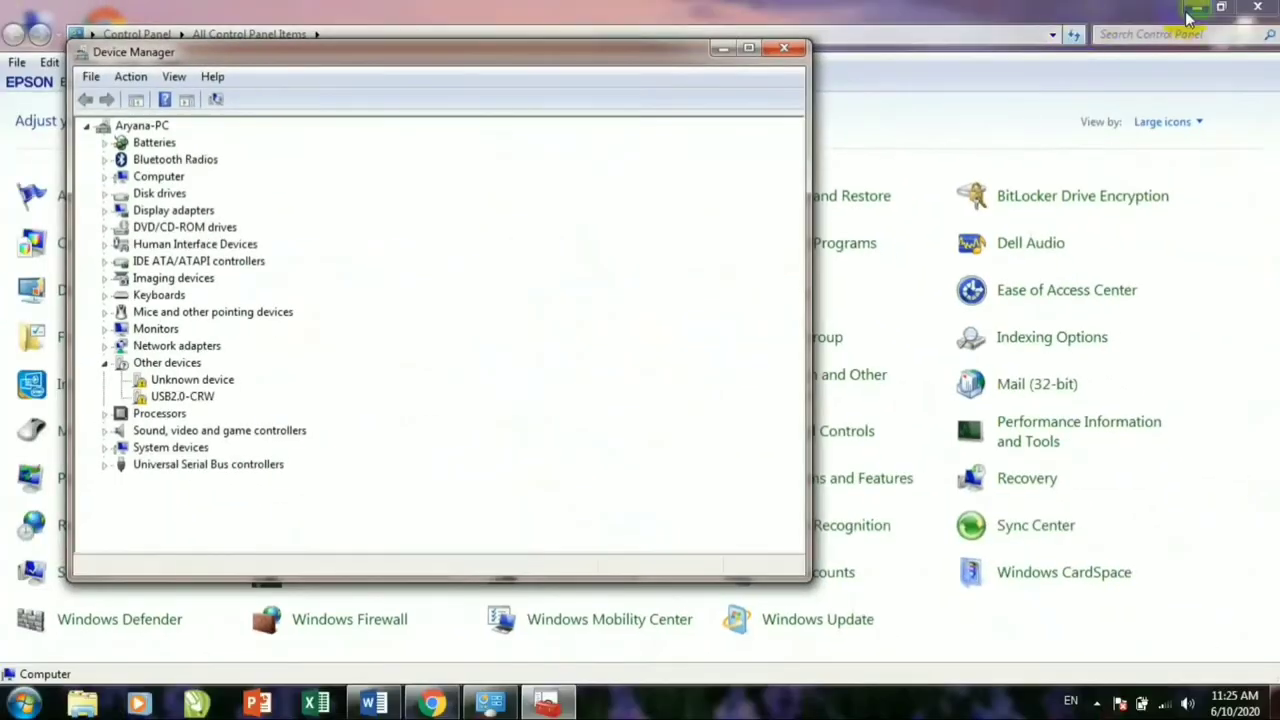
left_click(1186, 18)
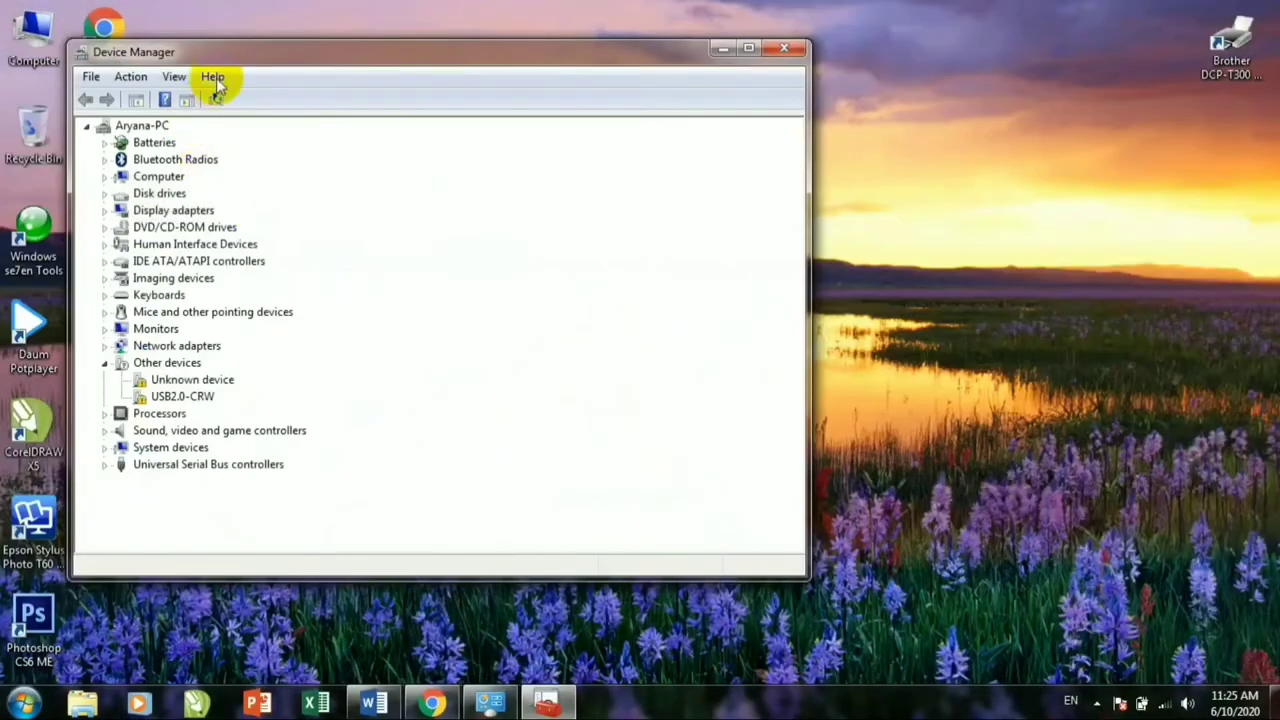
left_click_drag(231, 50, 571, 13)
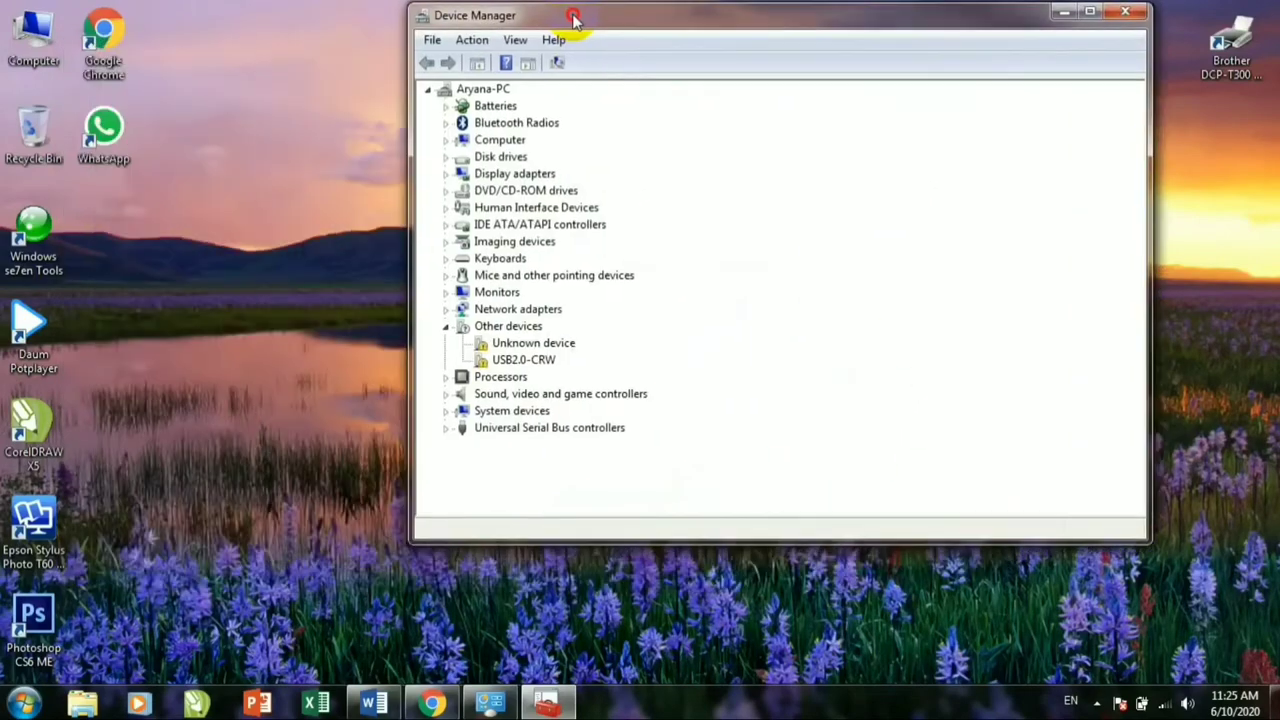
Step: Check the Computer window for the DVD RW drive, then close it
double_click(20, 35)
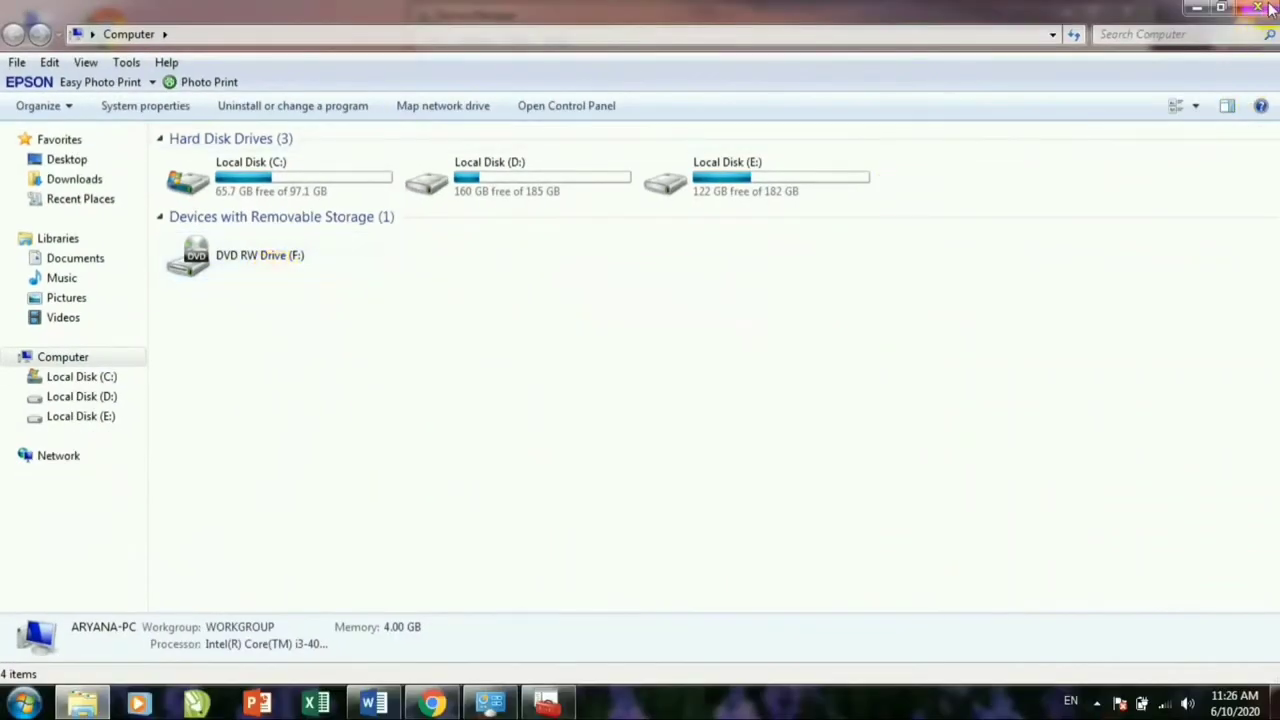
left_click(1262, 8)
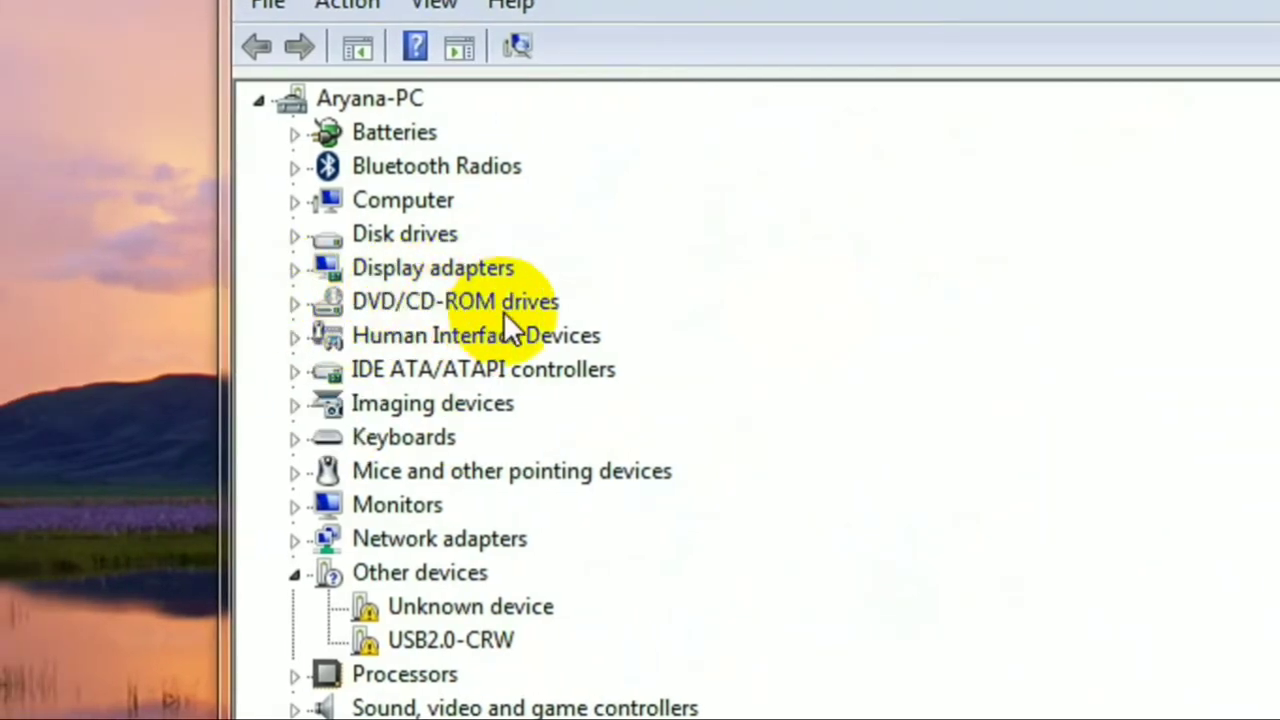
Step: Disable the HL-DT-ST DVD+-RW GU90N SCSI CdRom Device under DVD/CD-ROM drives and confirm
left_click(295, 301)
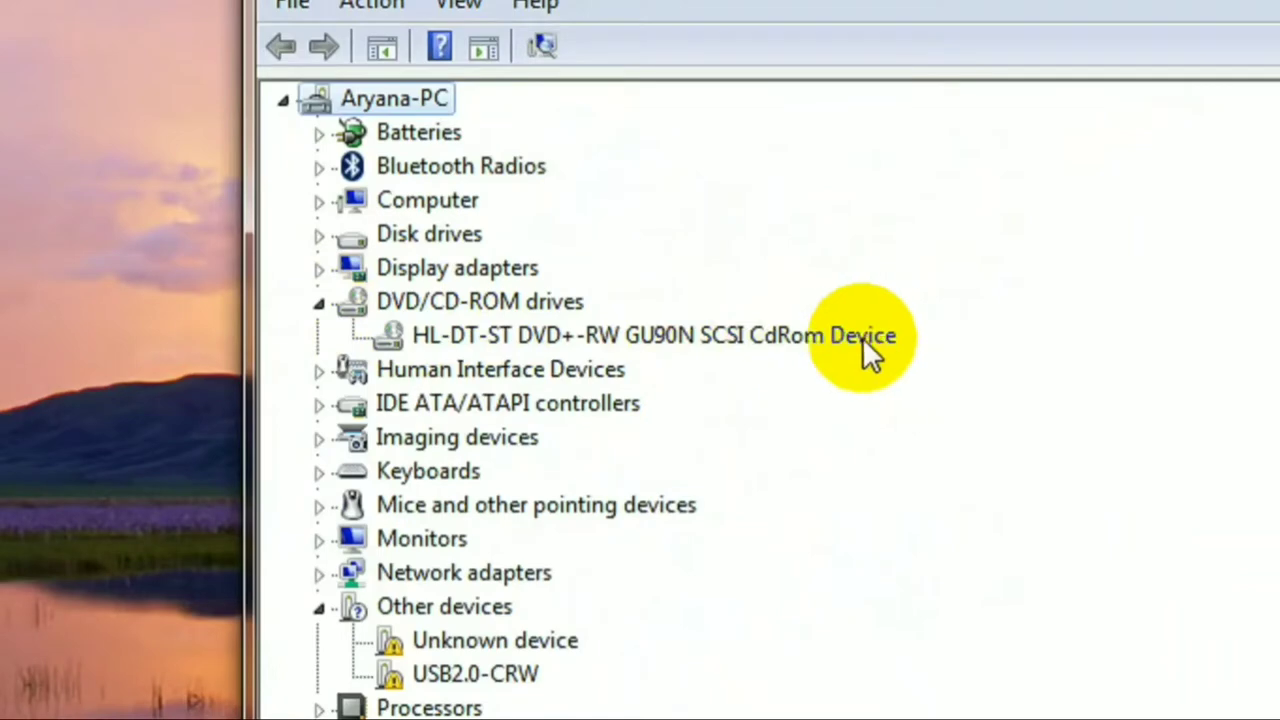
left_click(862, 337)
right_click(825, 334)
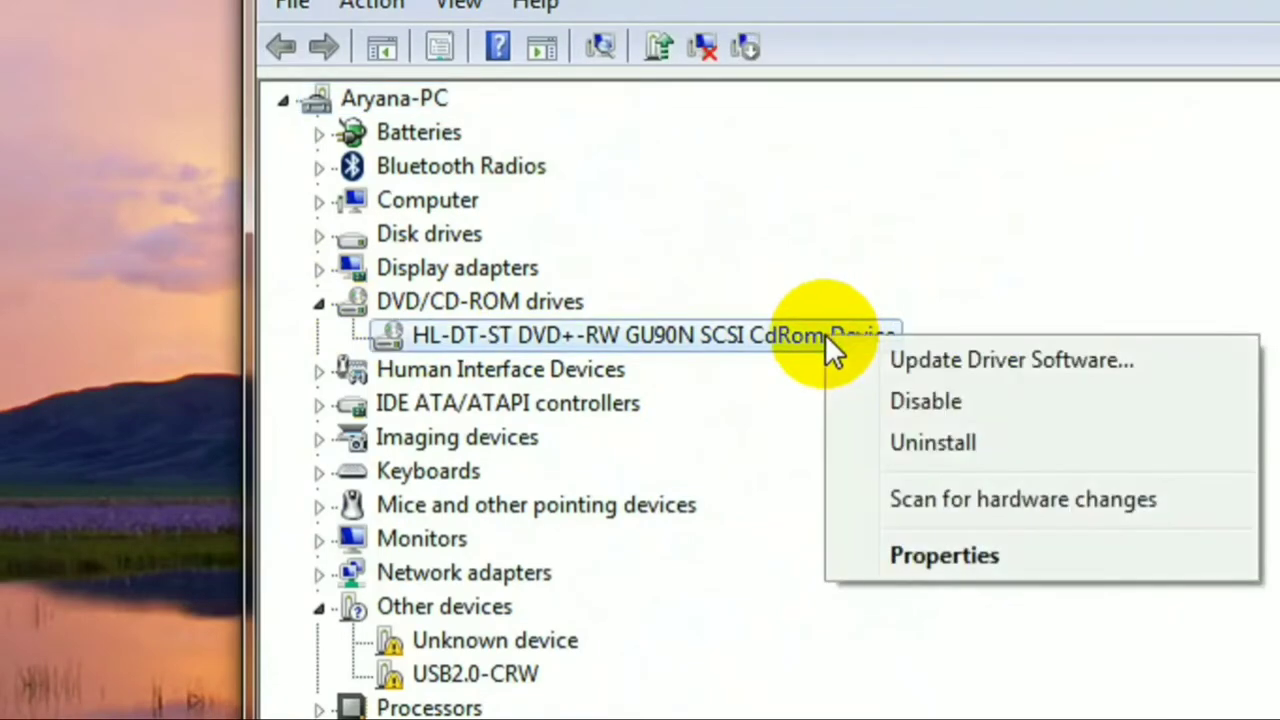
left_click(948, 401)
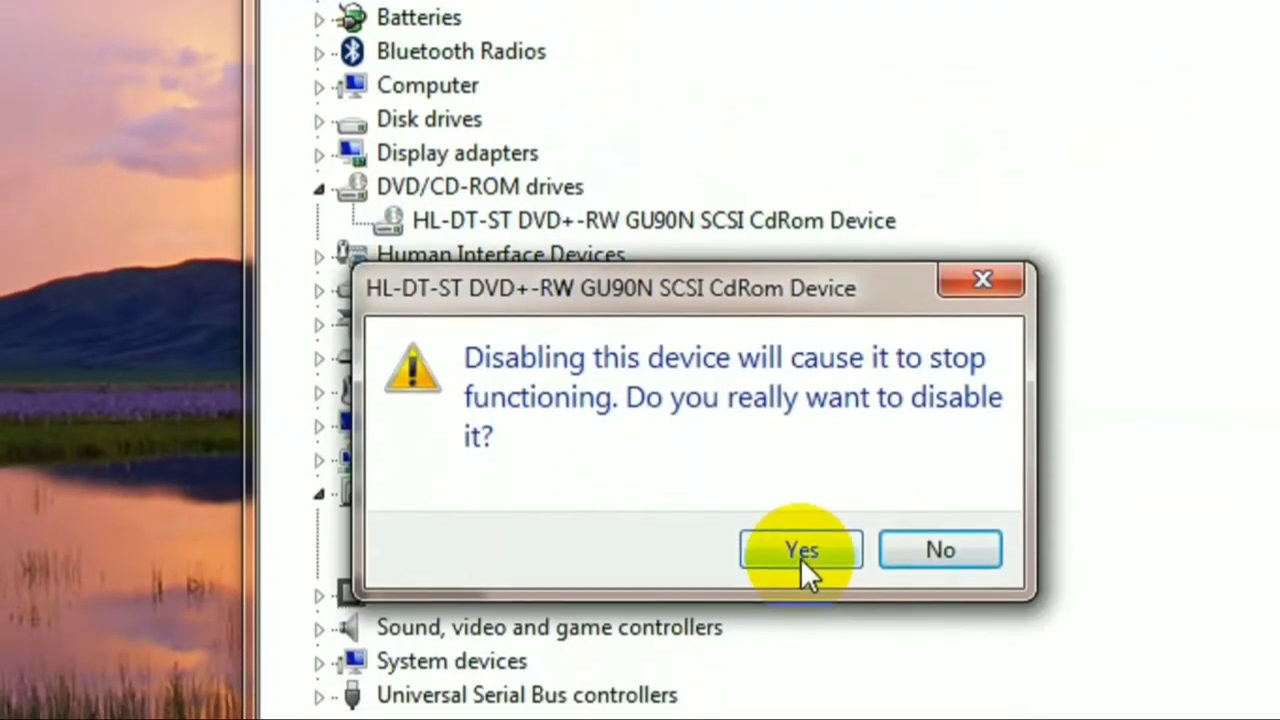
left_click(802, 550)
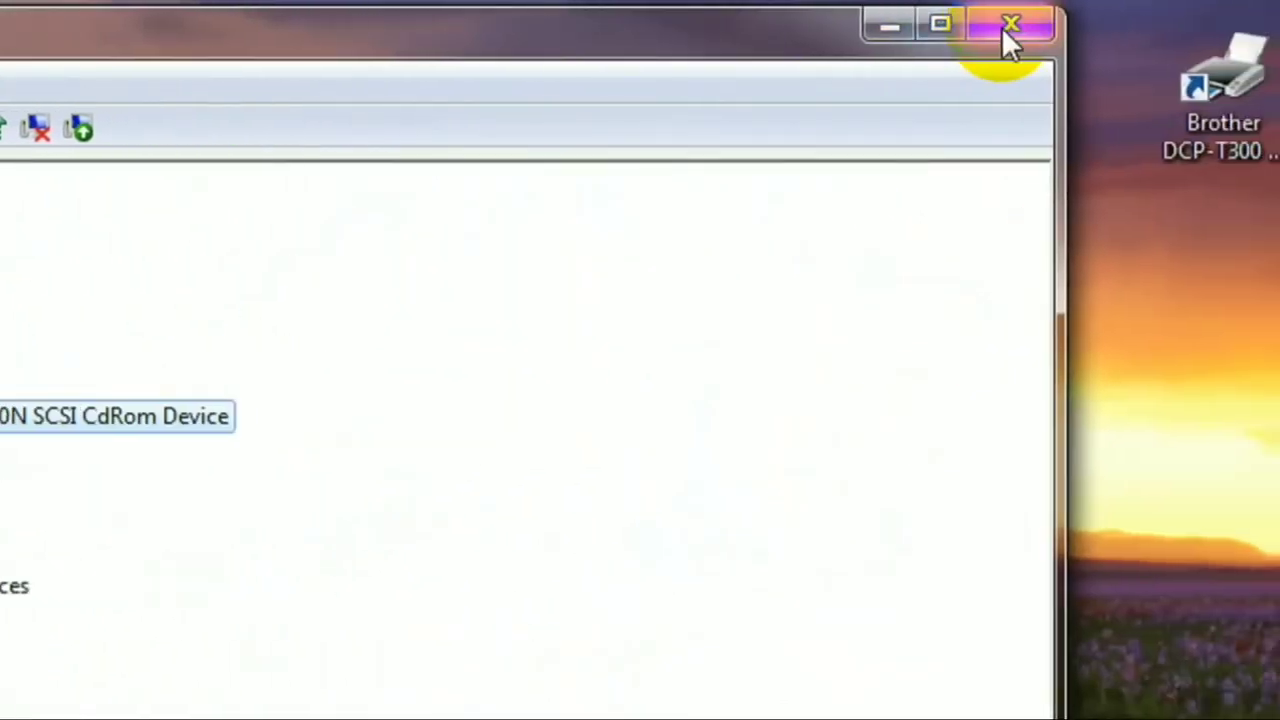
Step: Close Device Manager and check the drives listed in the Computer window with the DVD drive disabled
left_click(1001, 27)
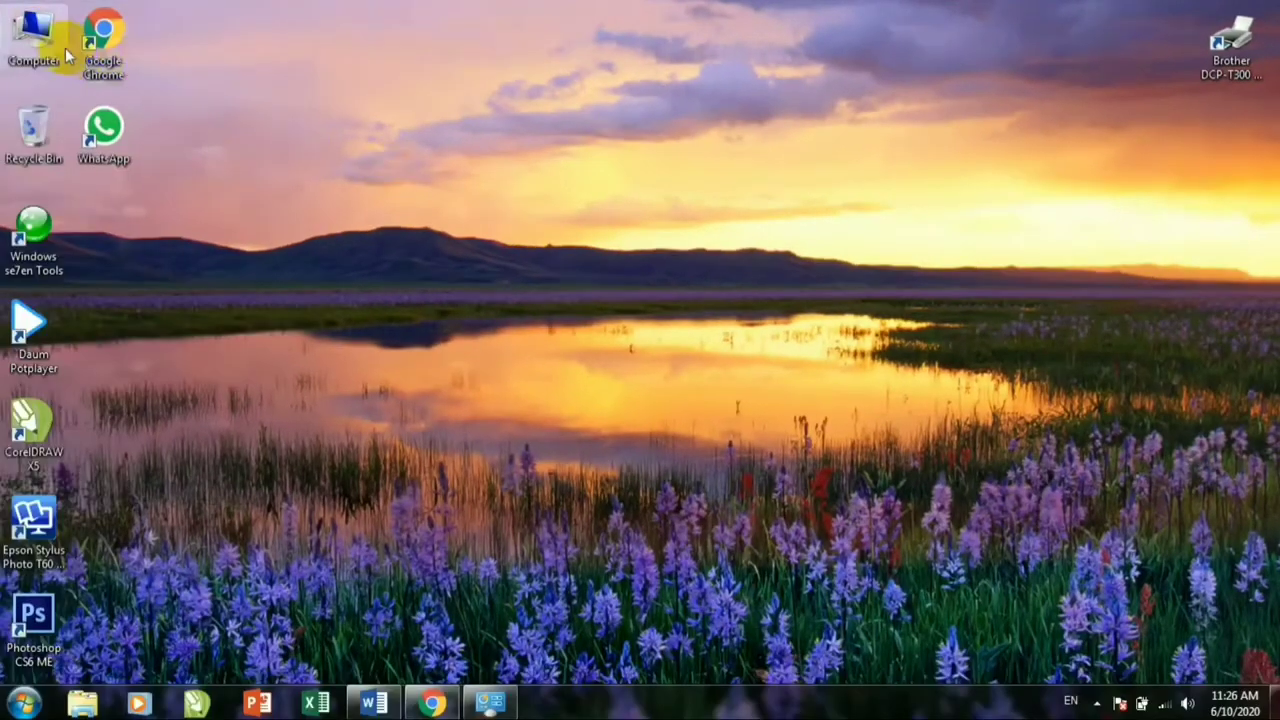
double_click(60, 50)
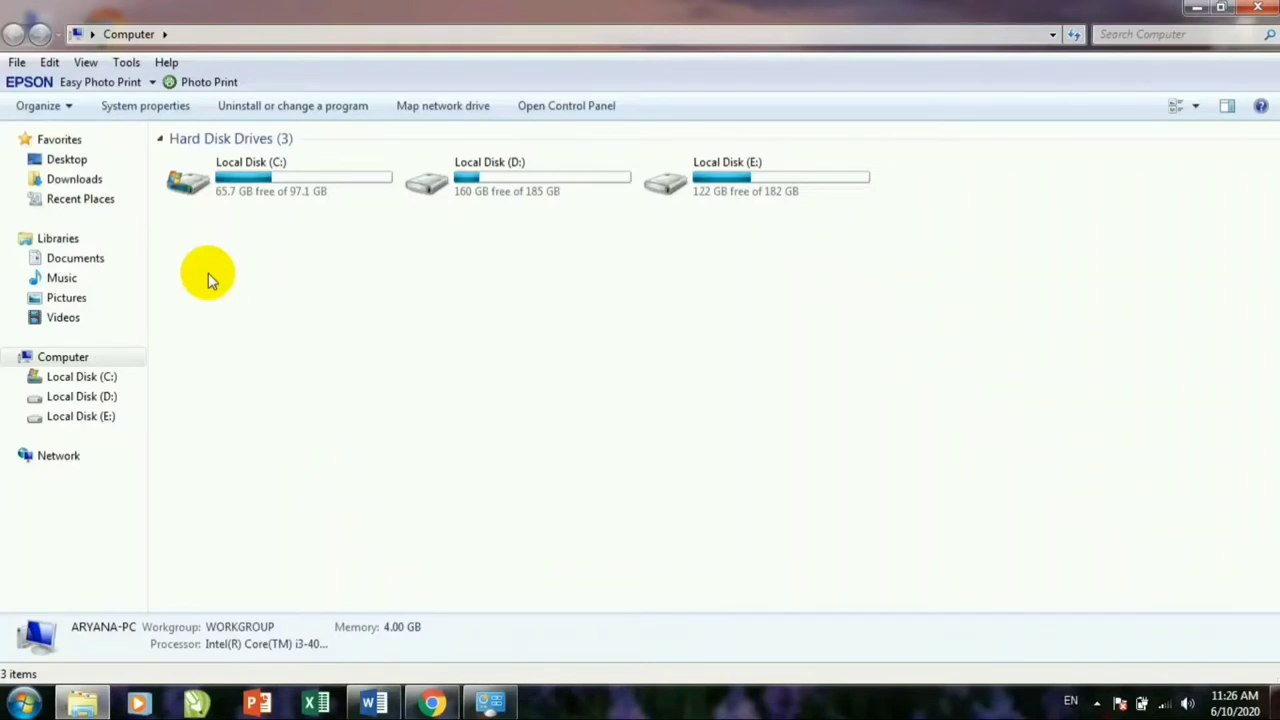
key("alt+space")
key("n")
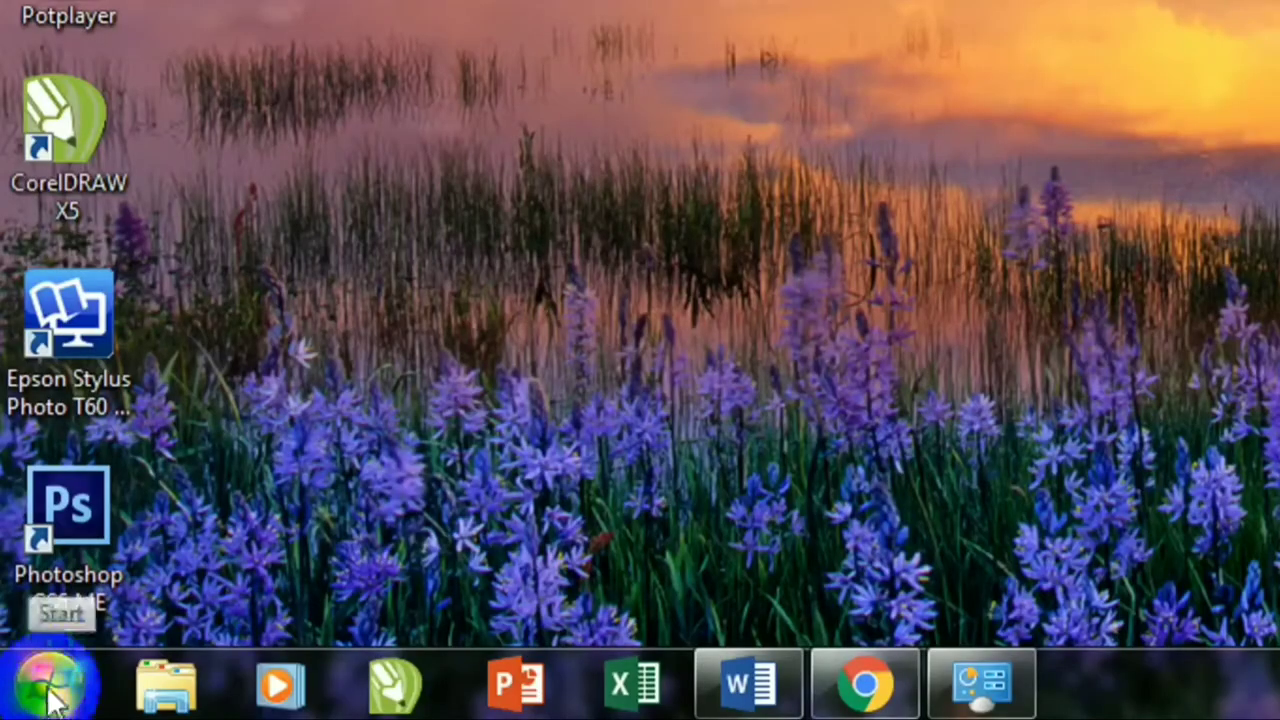
Step: Reopen Device Manager from a maximized Control Panel and enable the HL-DT-ST DVD+-RW GU90N SCSI CdRom Device
left_click(22, 703)
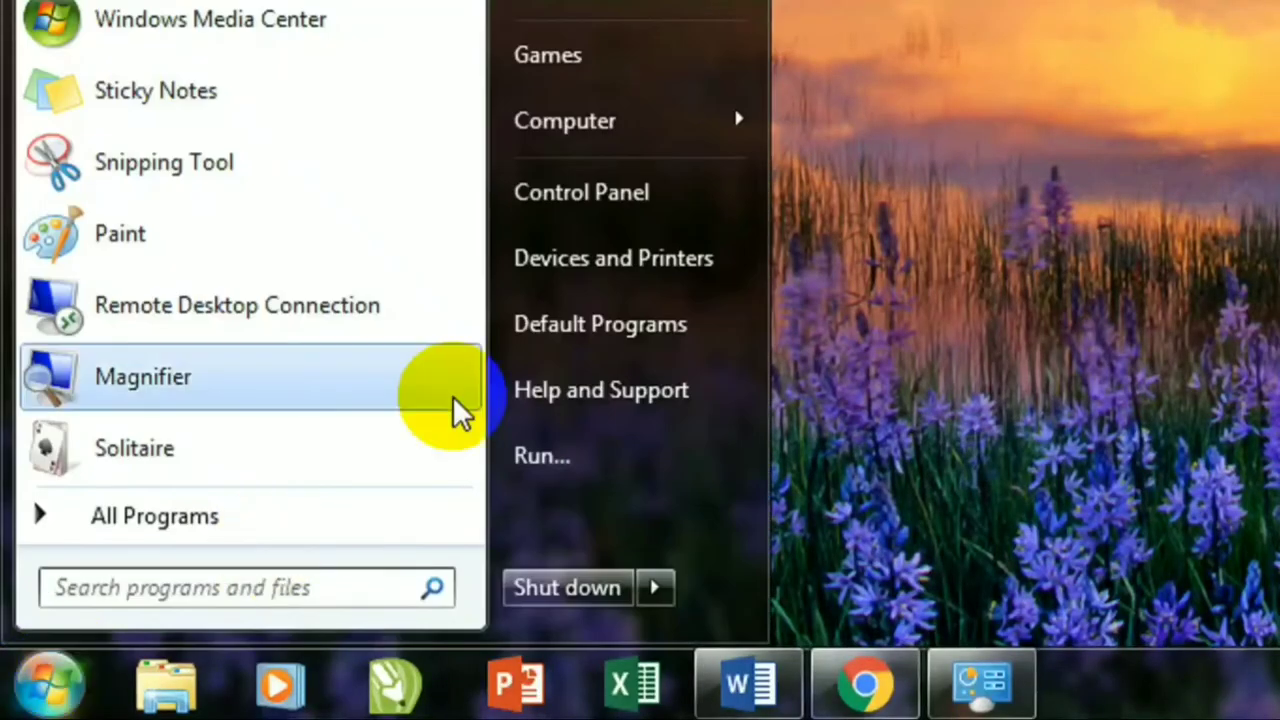
left_click(598, 204)
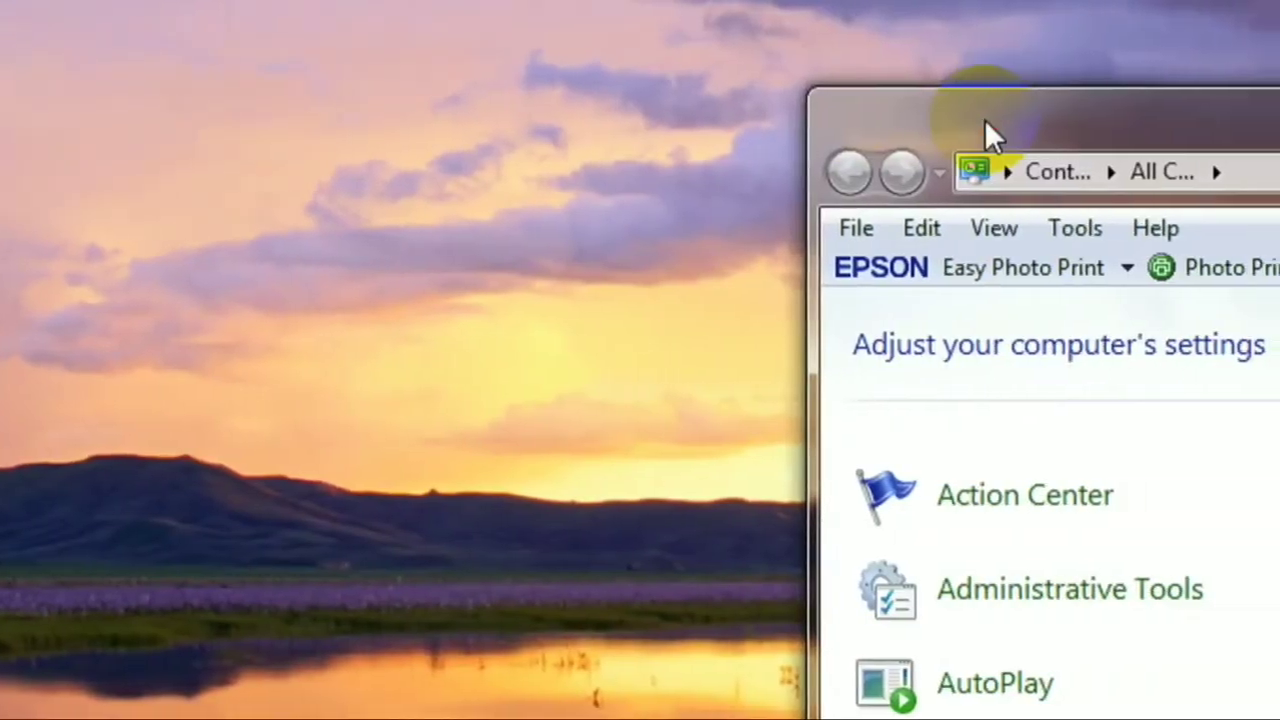
double_click(984, 119)
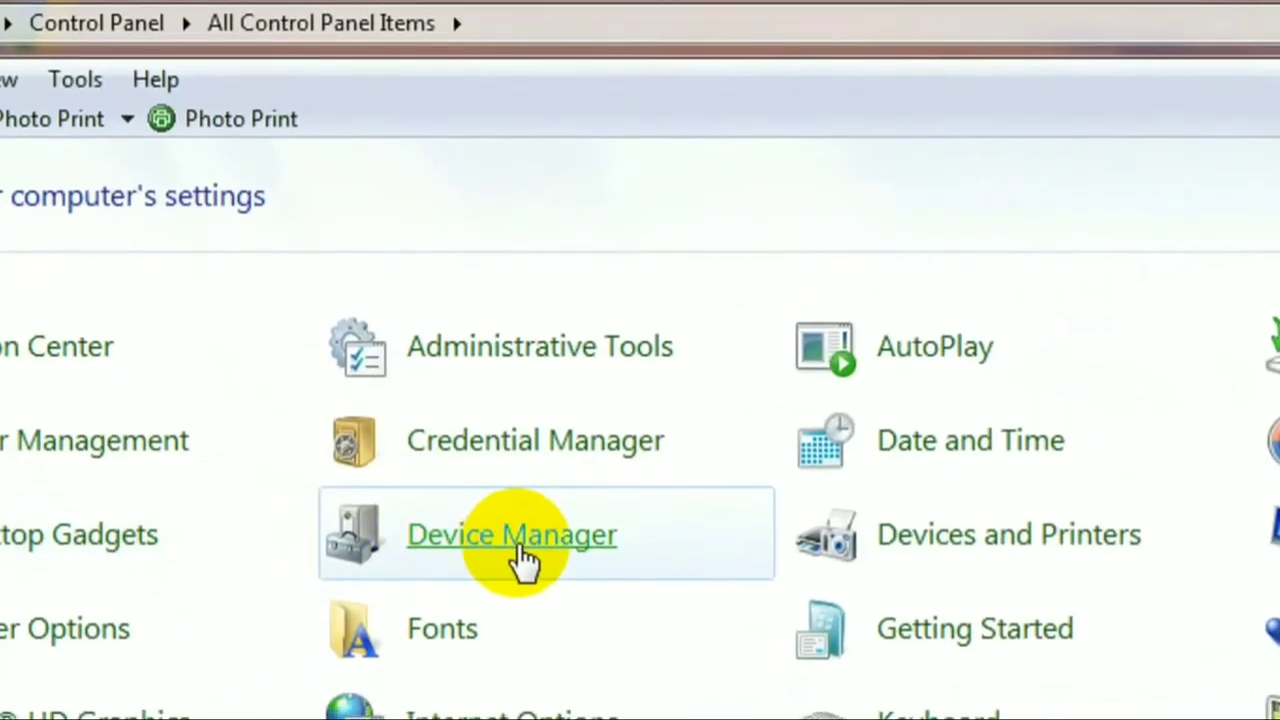
left_click(520, 550)
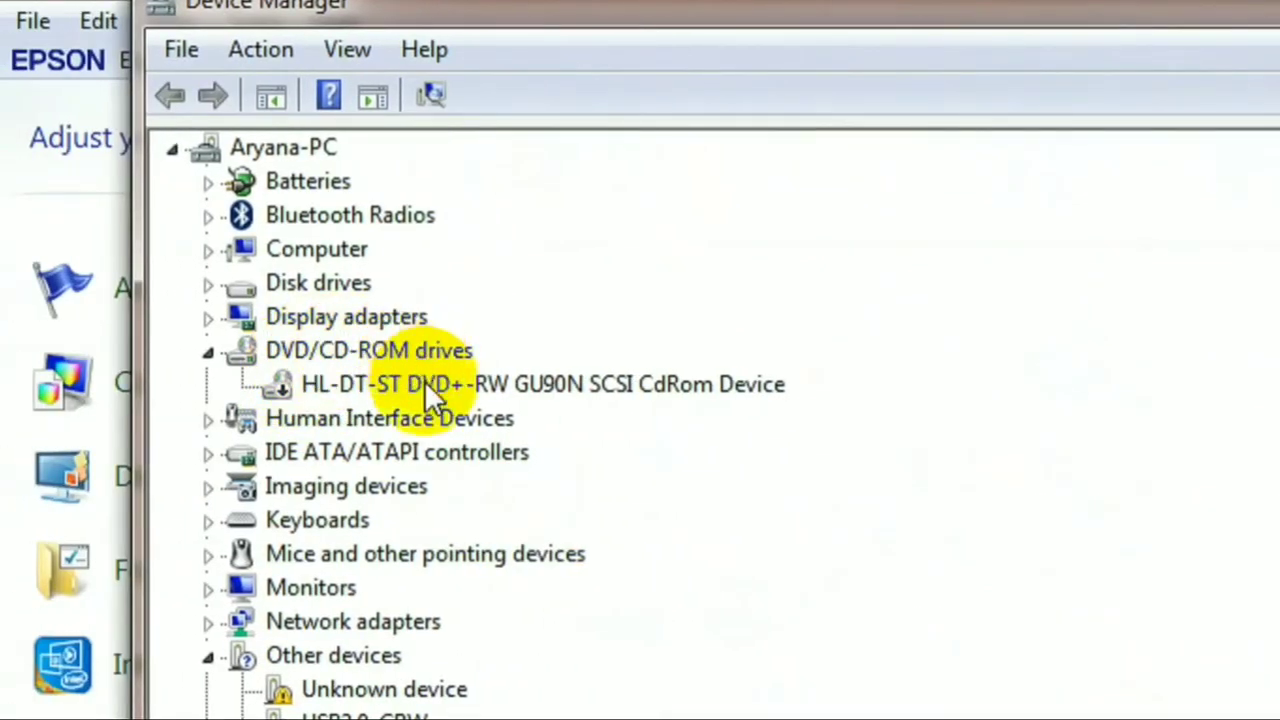
right_click(432, 381)
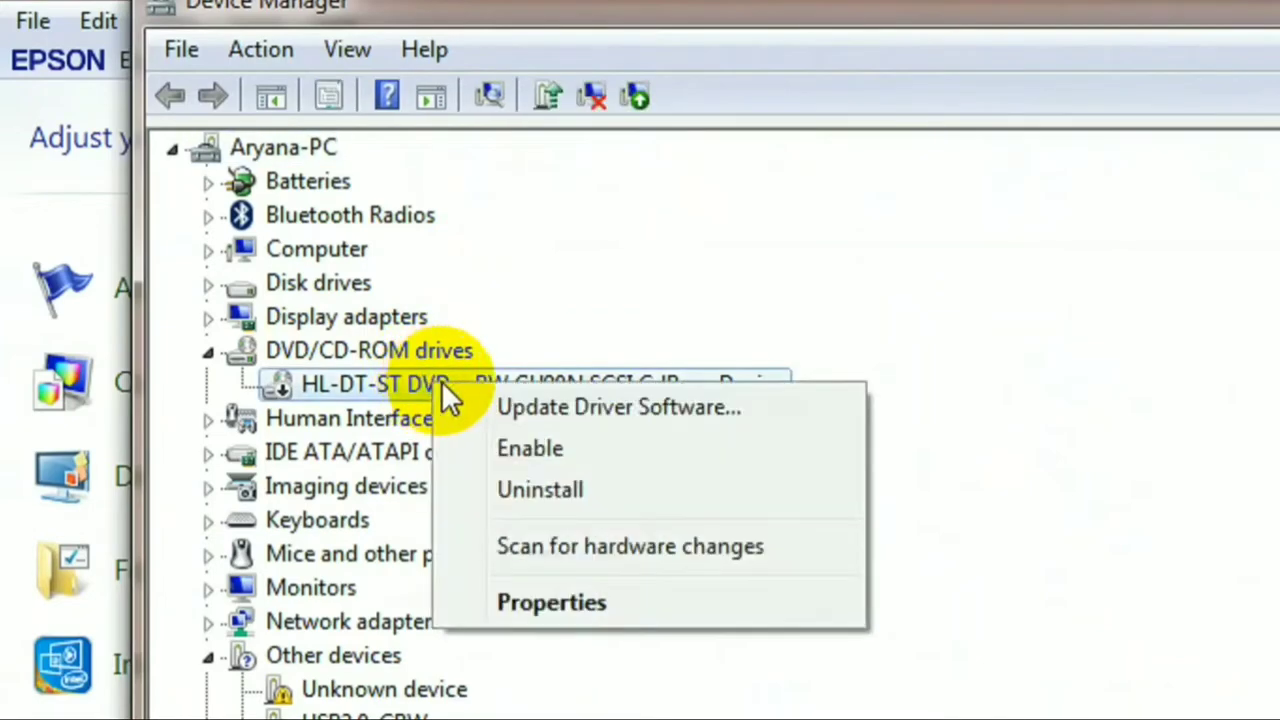
left_click(578, 448)
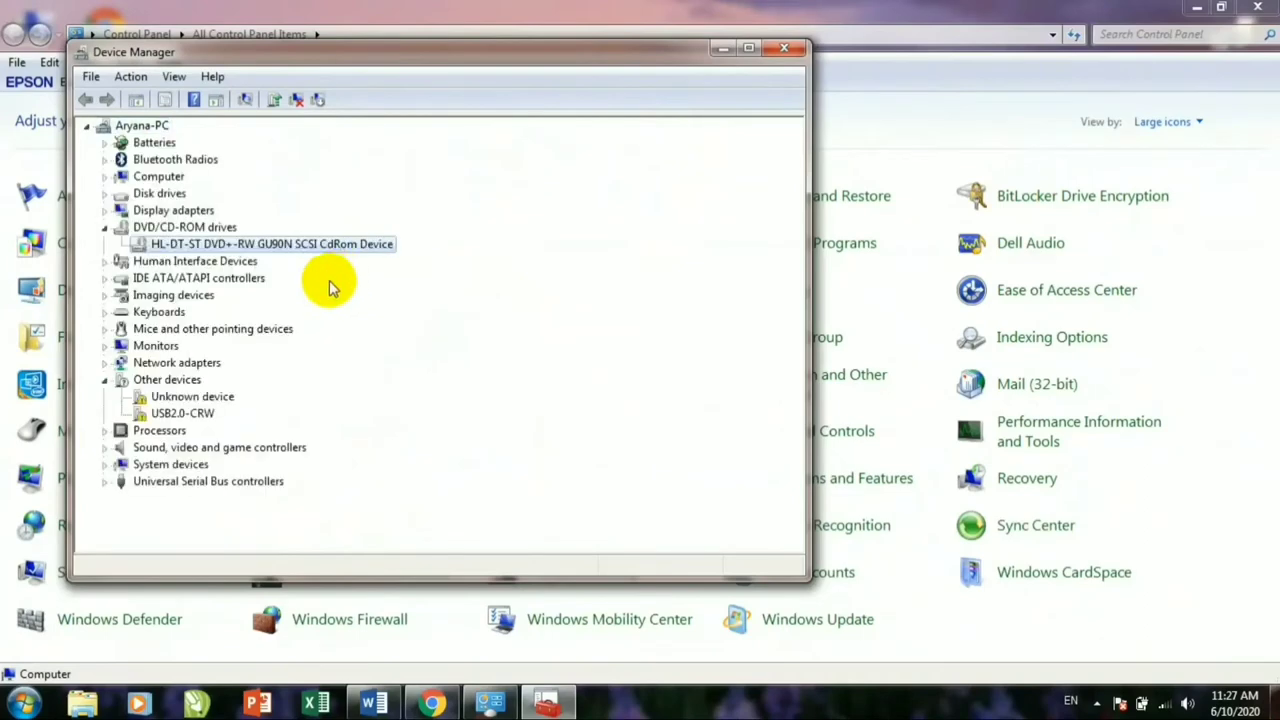
Step: Close Device Manager and Control Panel, and check the Computer window for the re-enabled DVD drive
left_click(786, 50)
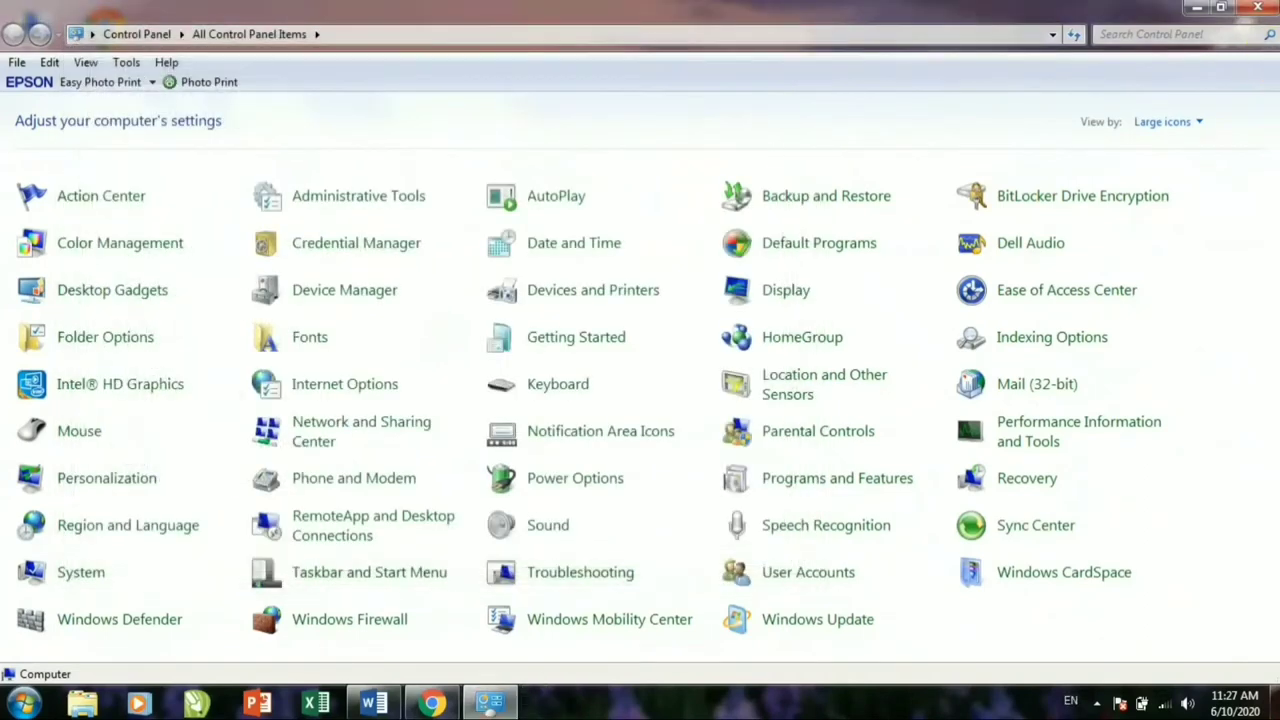
left_click(1257, 7)
double_click(24, 50)
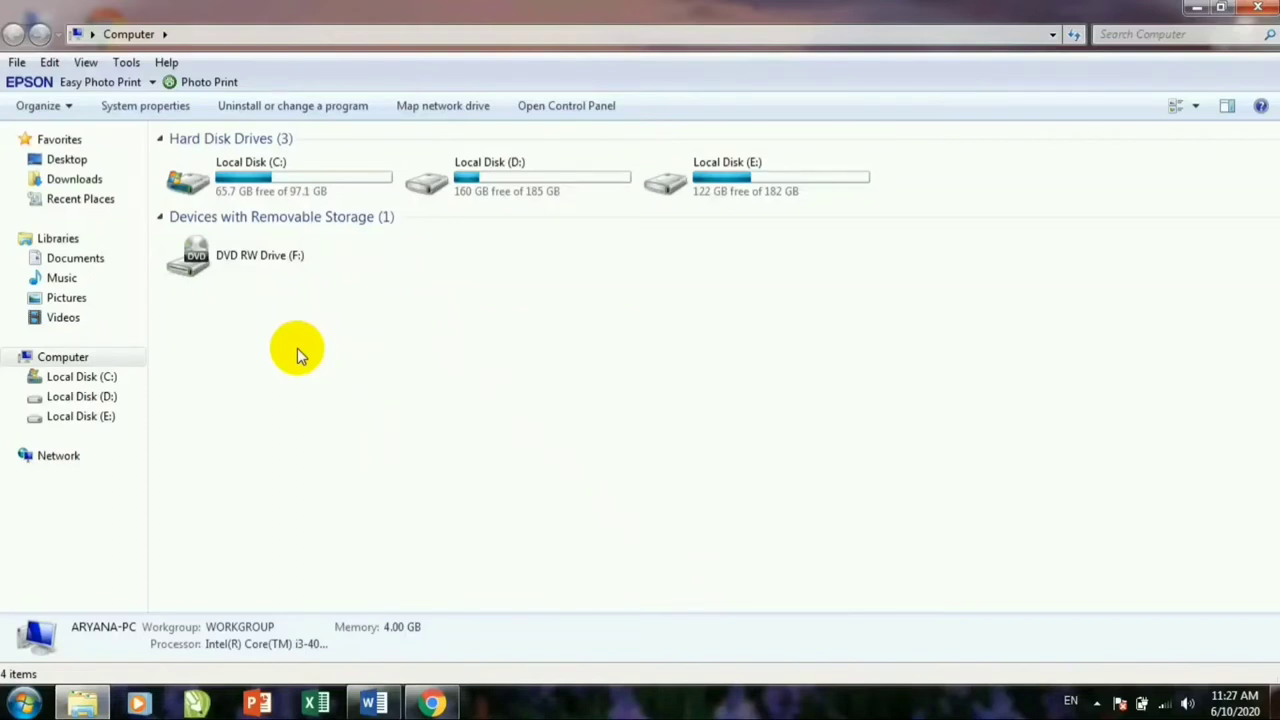
key("super+d")
Step: Open Control Panel again and launch Device Manager from it
left_click(22, 703)
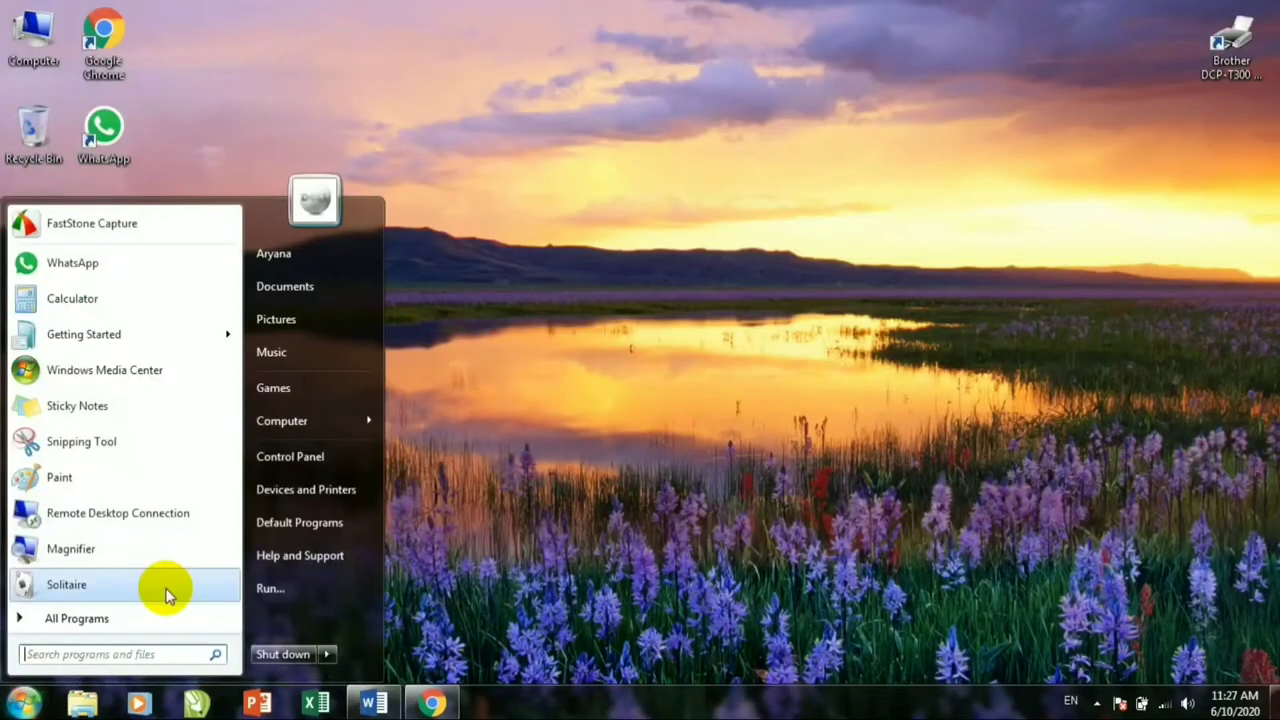
left_click(289, 456)
left_click(342, 306)
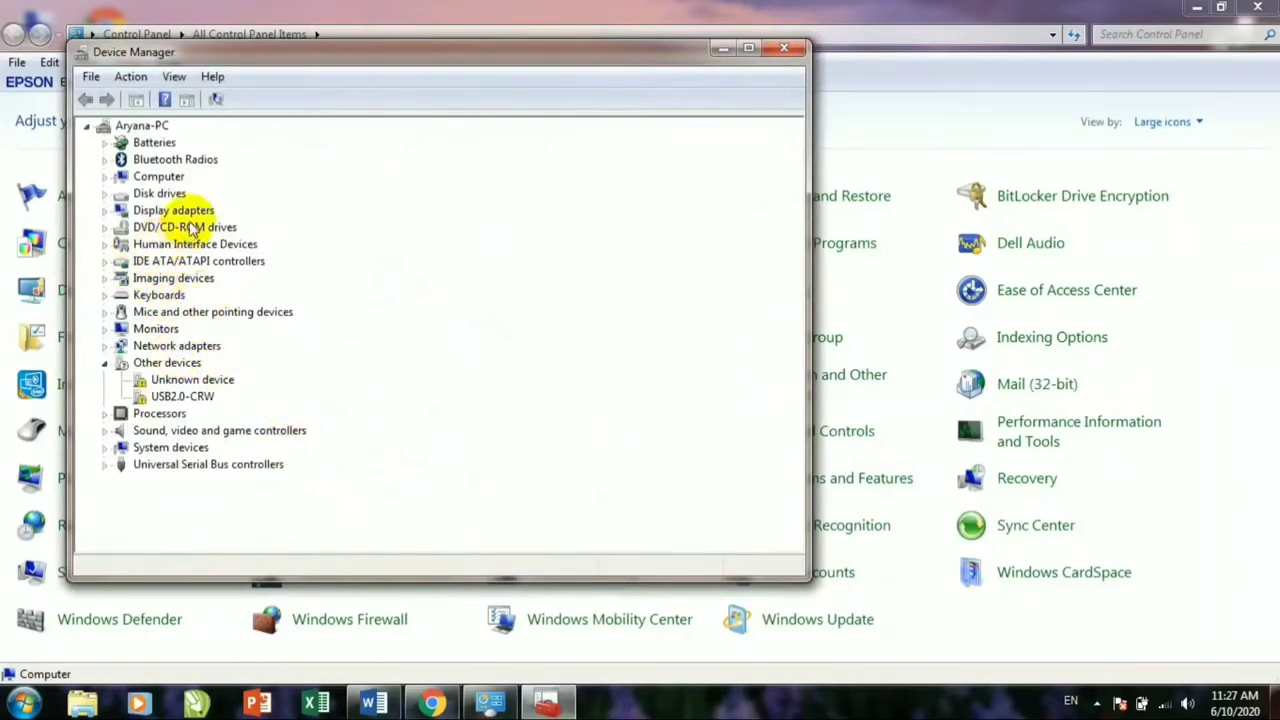
Step: Uninstall the HL-DT-ST DVD+-RW GU90N SCSI CdRom Device under DVD/CD-ROM drives and confirm the removal
left_click(105, 227)
left_click(222, 244)
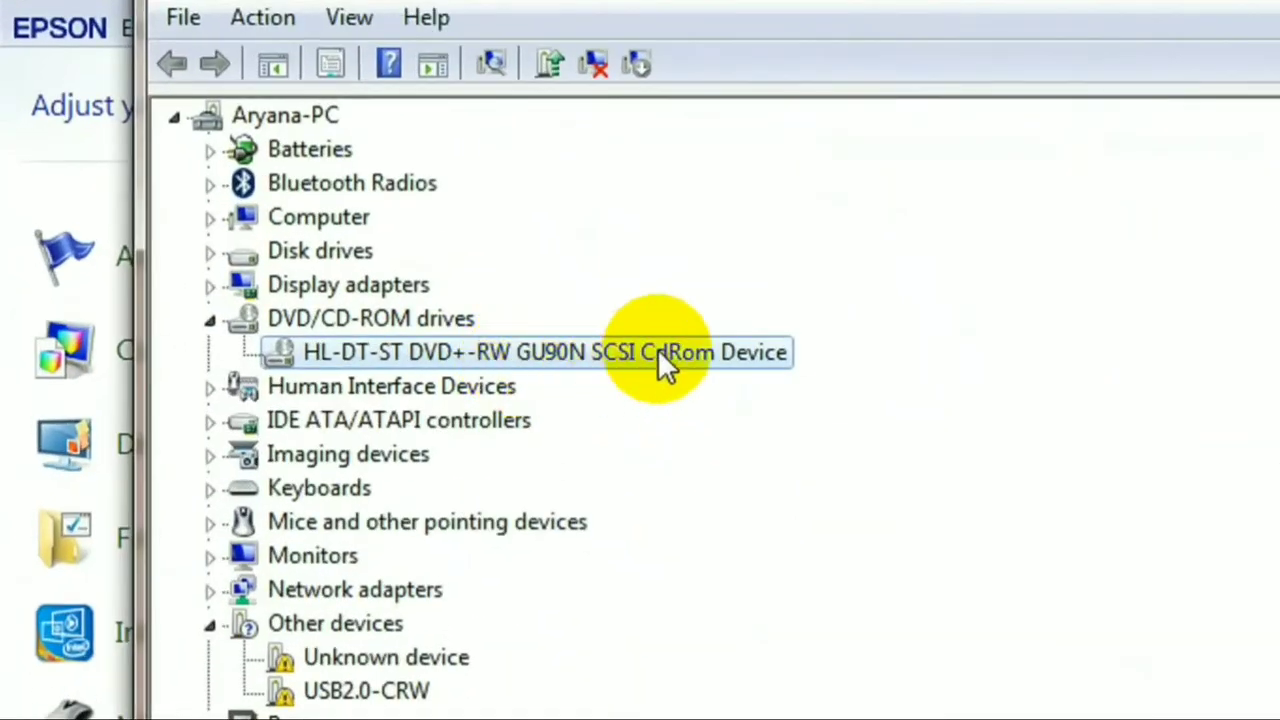
right_click(330, 244)
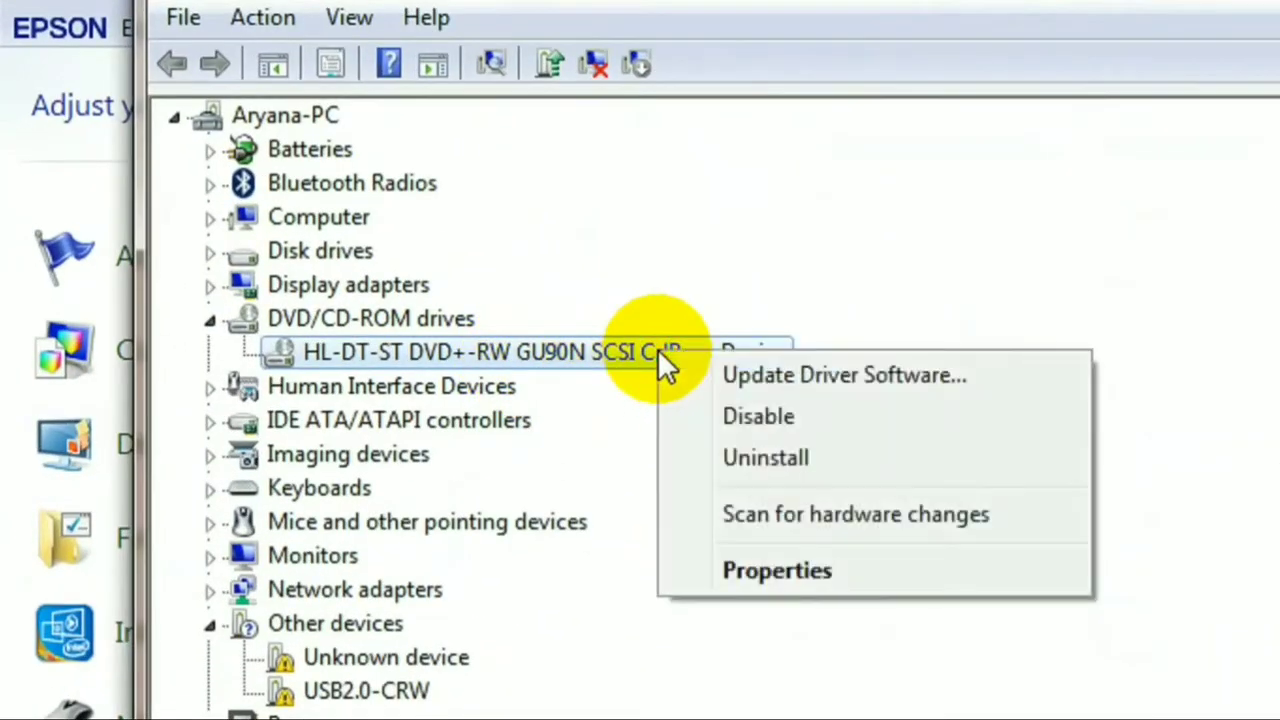
left_click(804, 456)
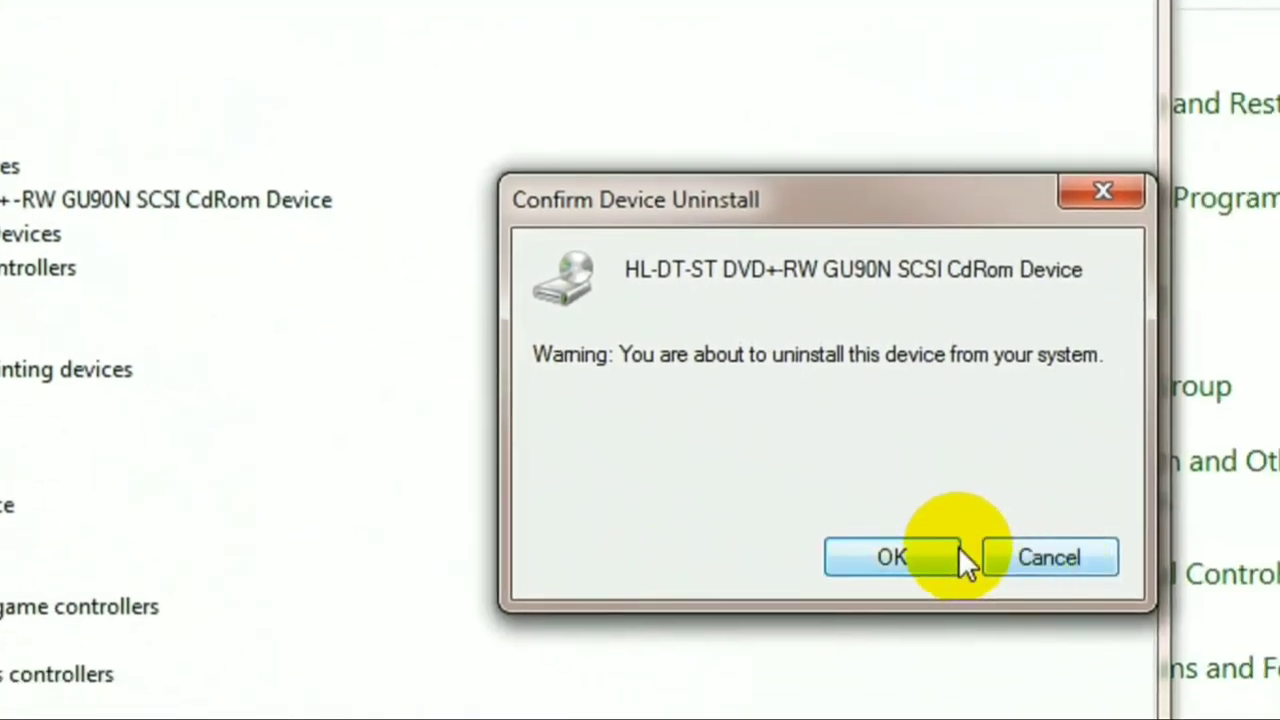
left_click(1037, 606)
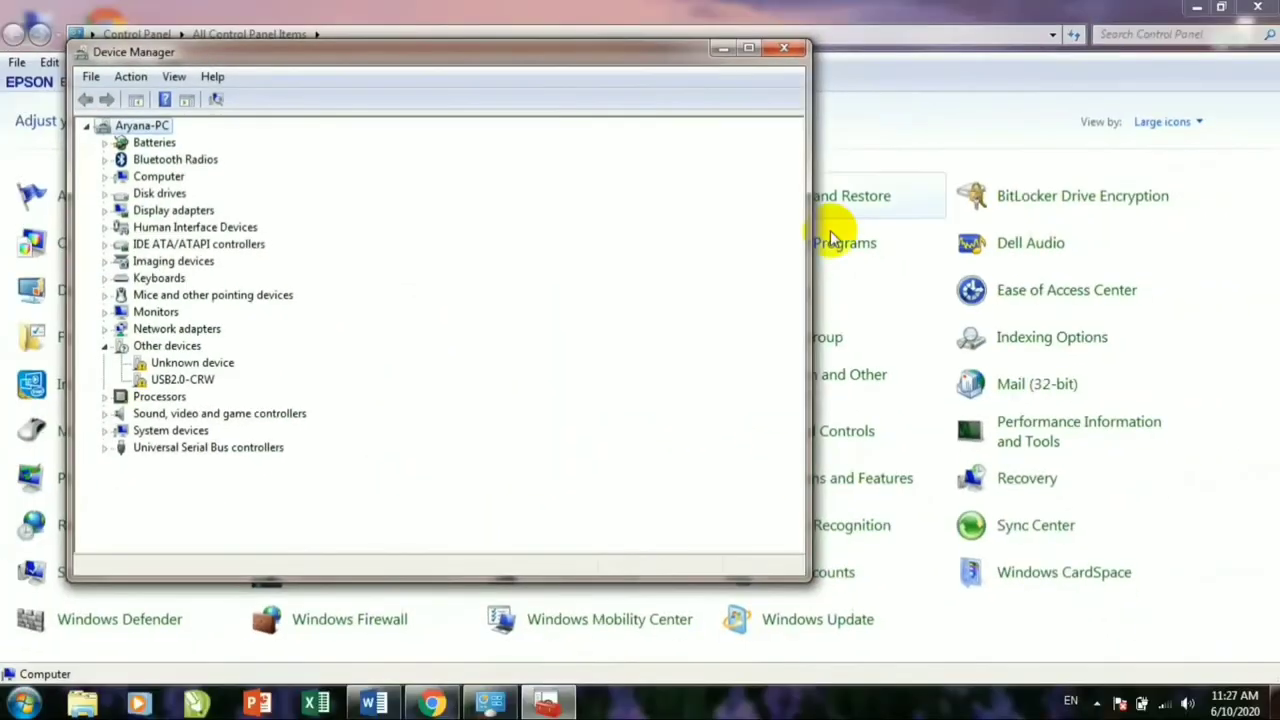
Step: Close Device Manager and Control Panel, then check the drives in the Computer window following the uninstall
left_click(786, 48)
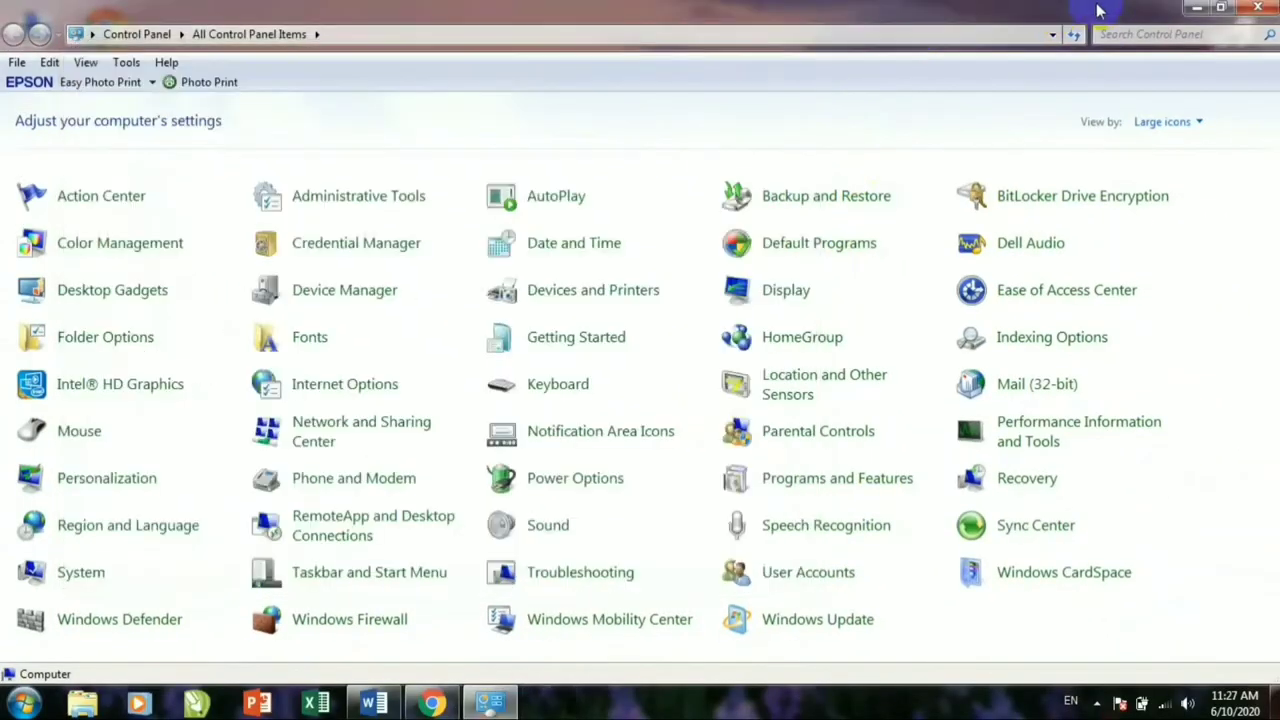
left_click(1258, 7)
double_click(50, 30)
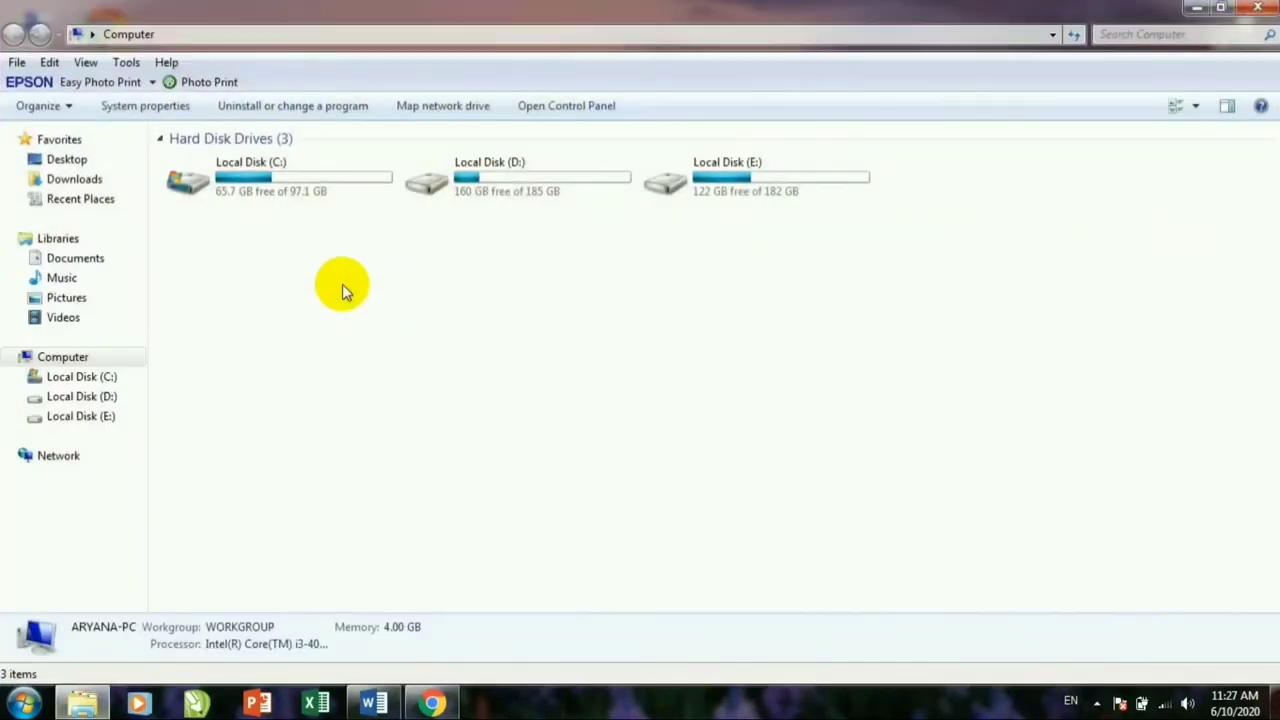
left_click(1247, 8)
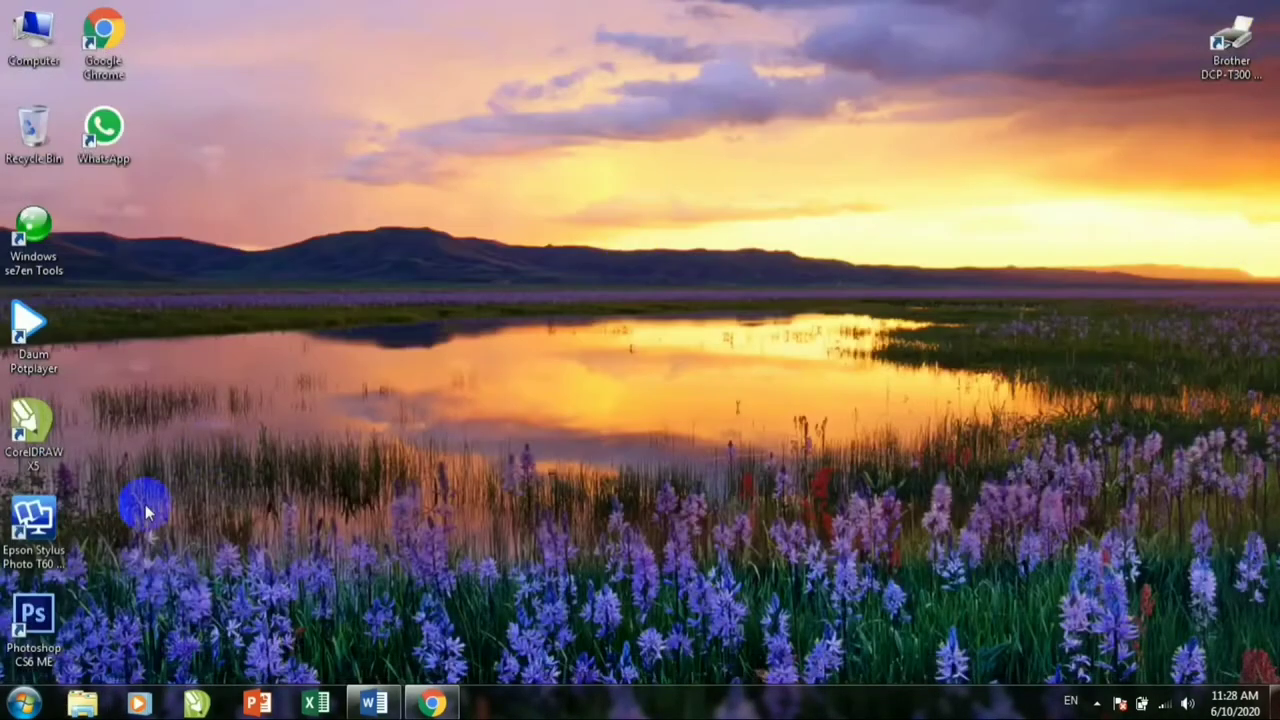
Step: Open Device Manager from Control Panel and scan the whole computer for hardware changes
left_click(24, 702)
left_click(335, 458)
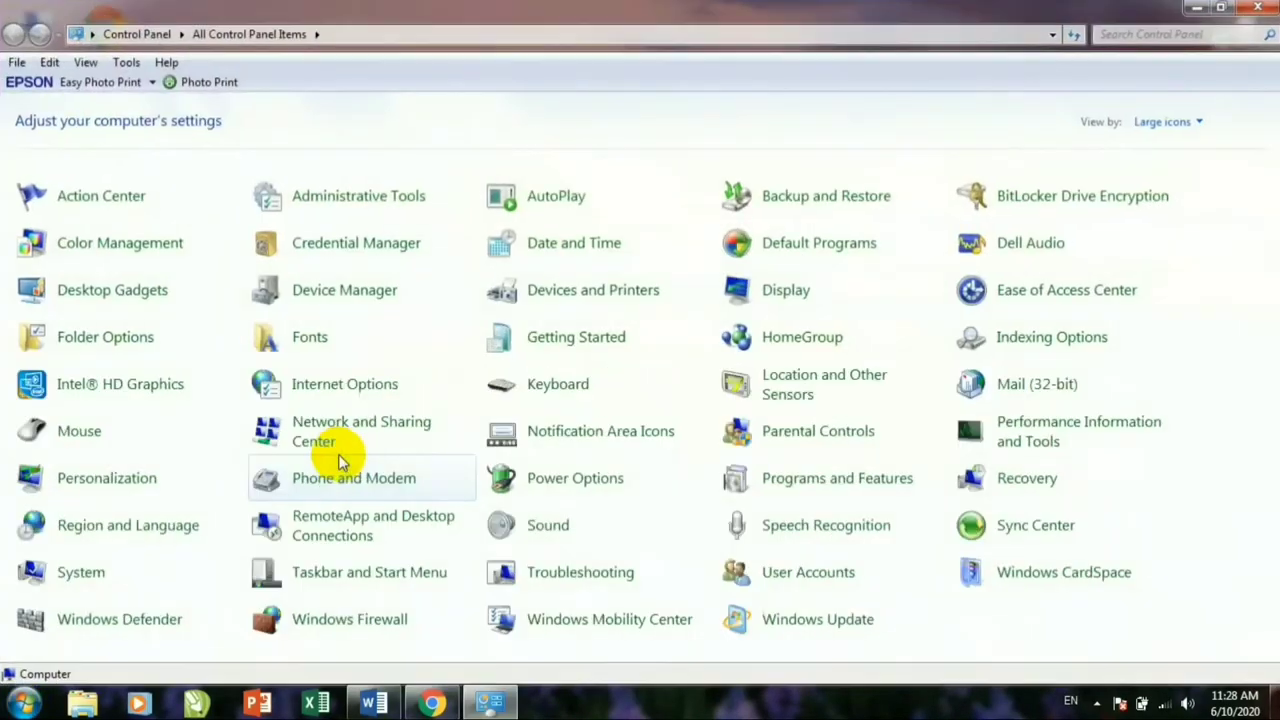
left_click(331, 297)
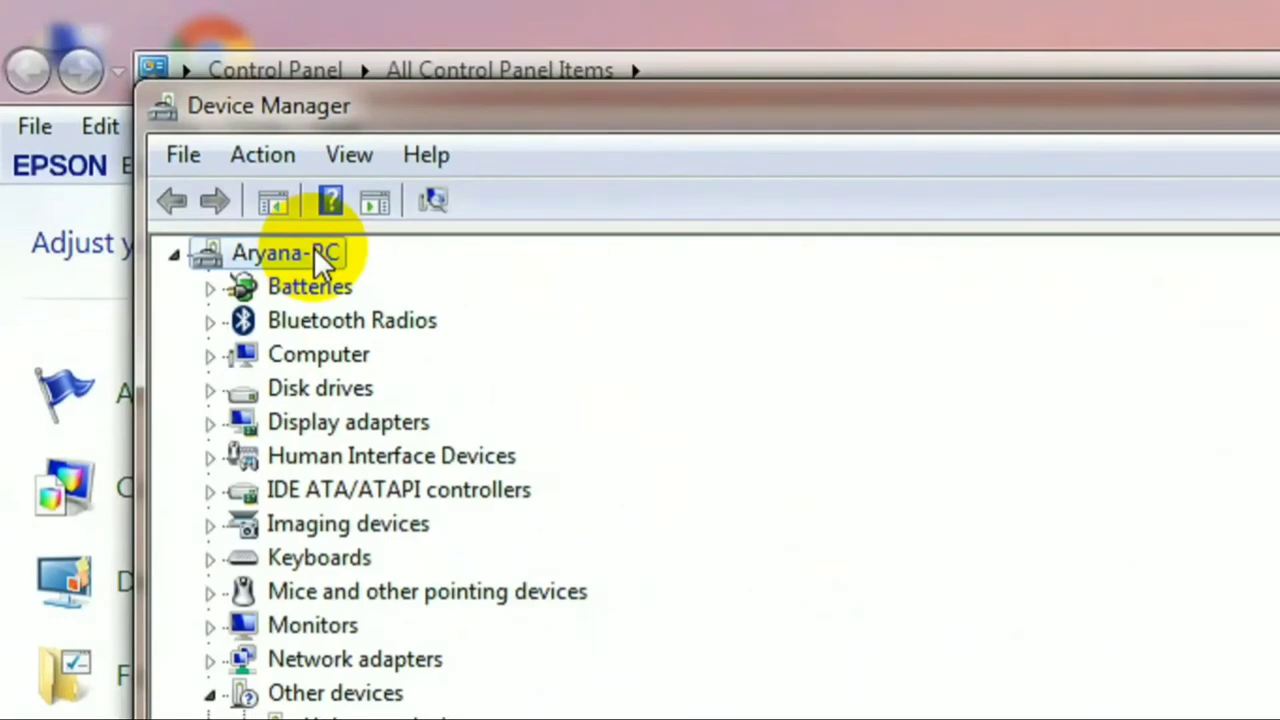
right_click(312, 250)
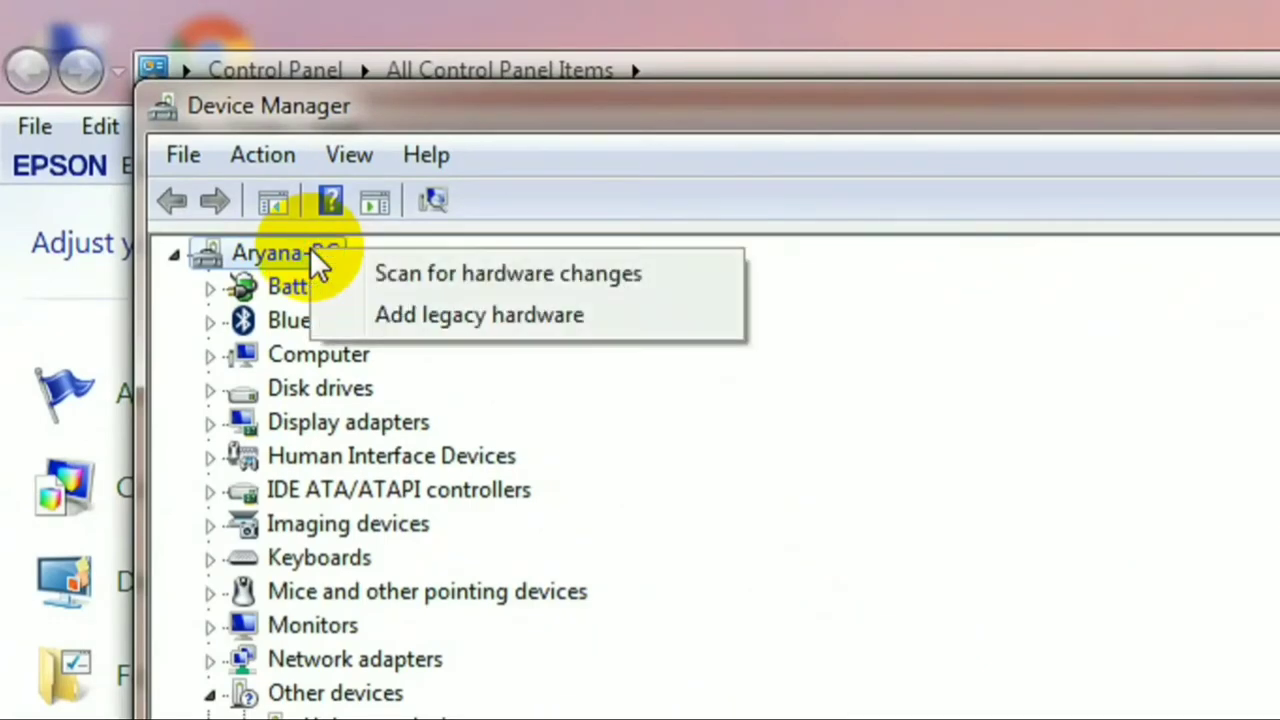
left_click(648, 285)
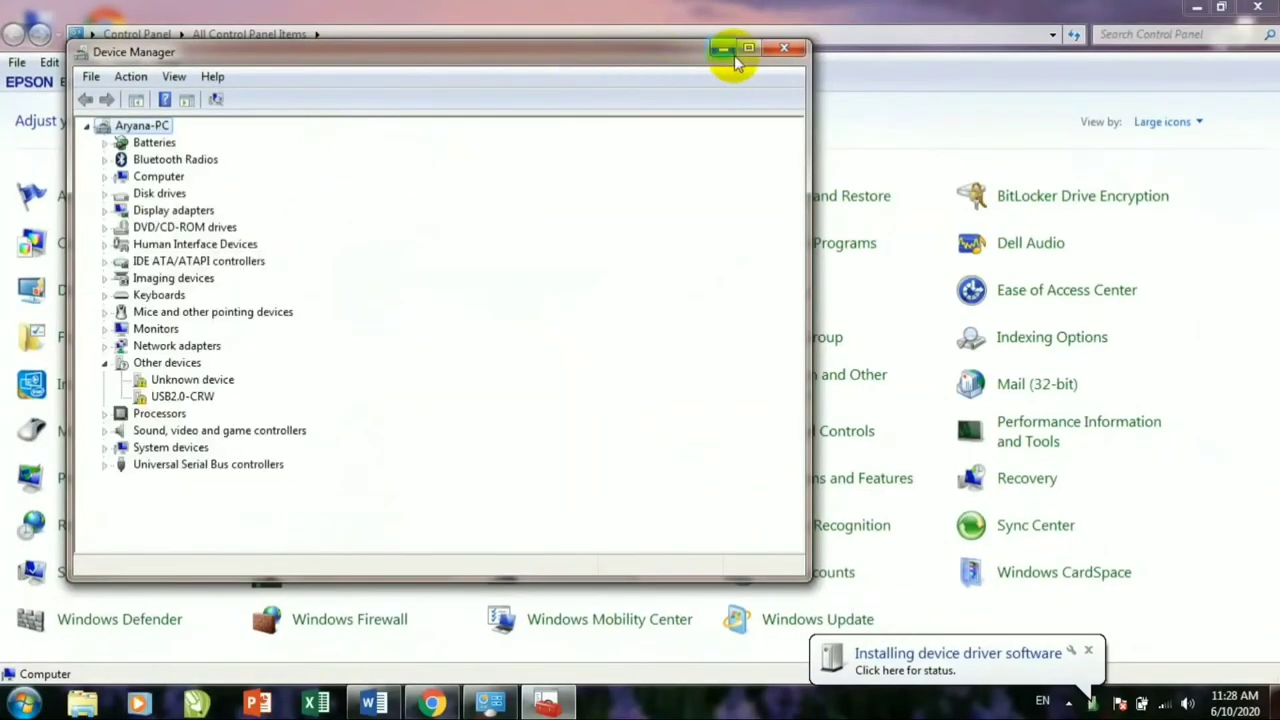
Step: Minimize Device Manager and Control Panel, then check the drives in the Computer window
left_click(731, 50)
left_click(1194, 8)
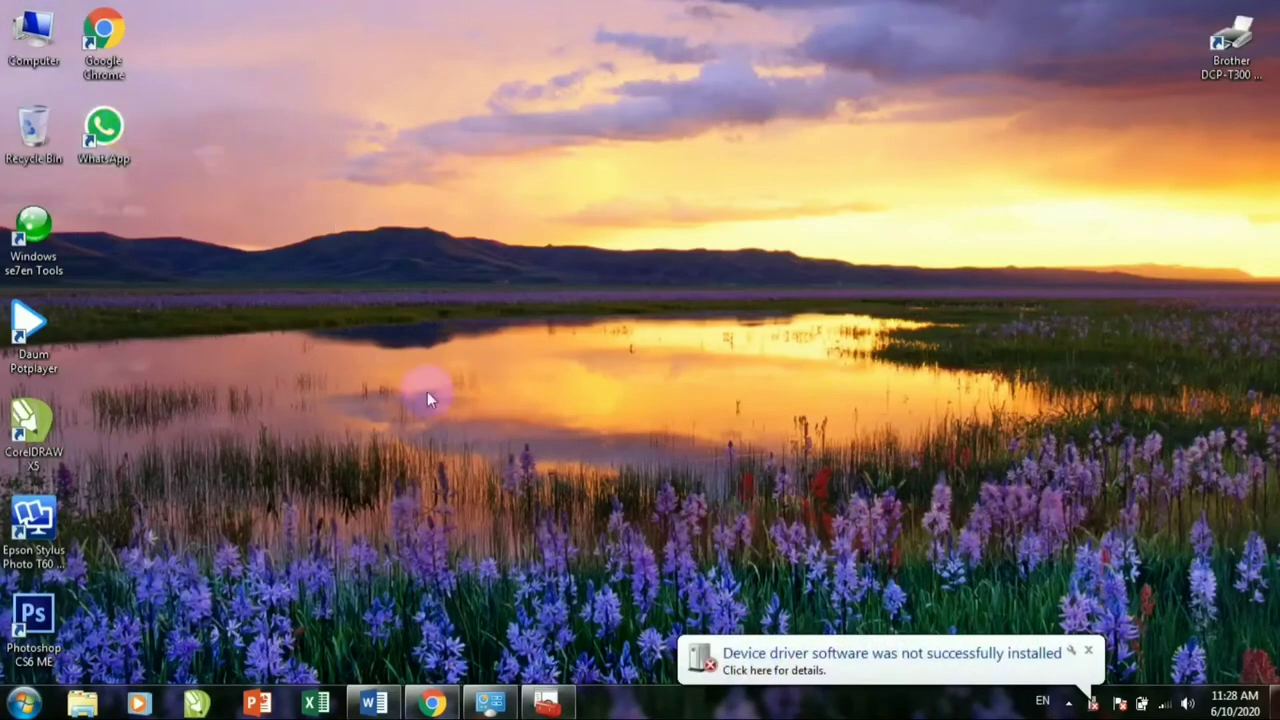
double_click(27, 45)
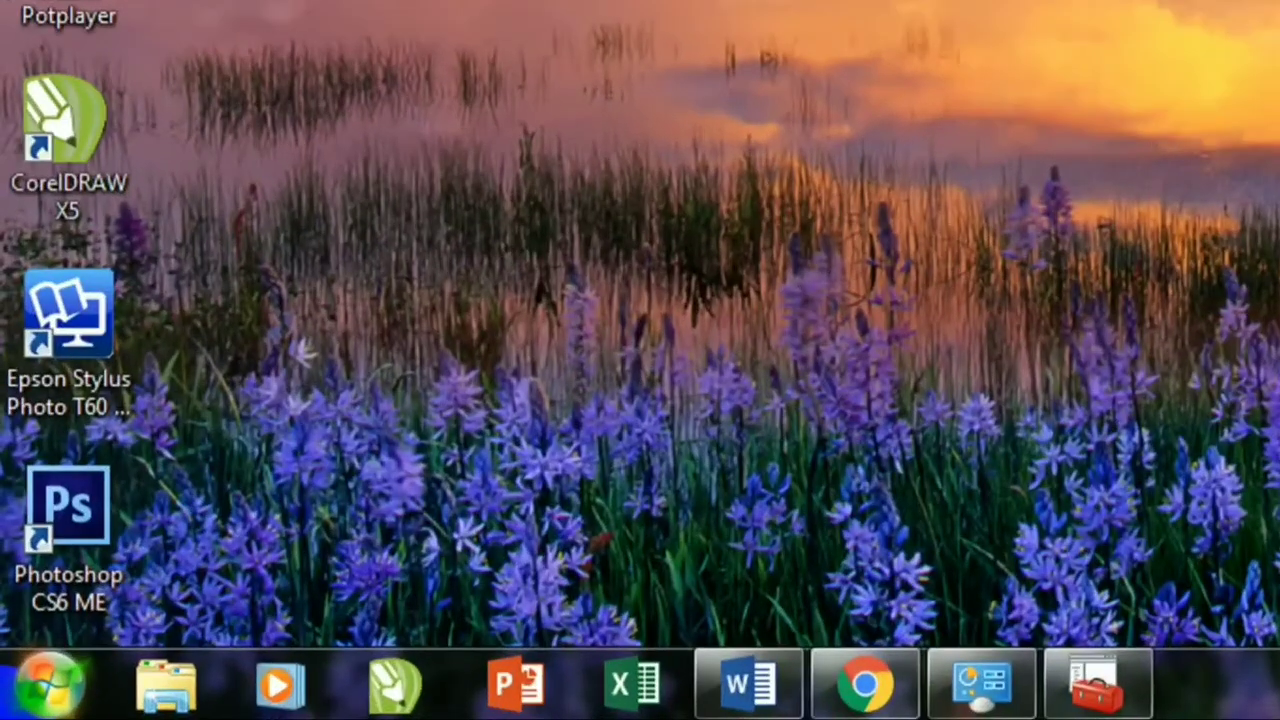
Step: Return to Control Panel and launch Device Manager again
key("super")
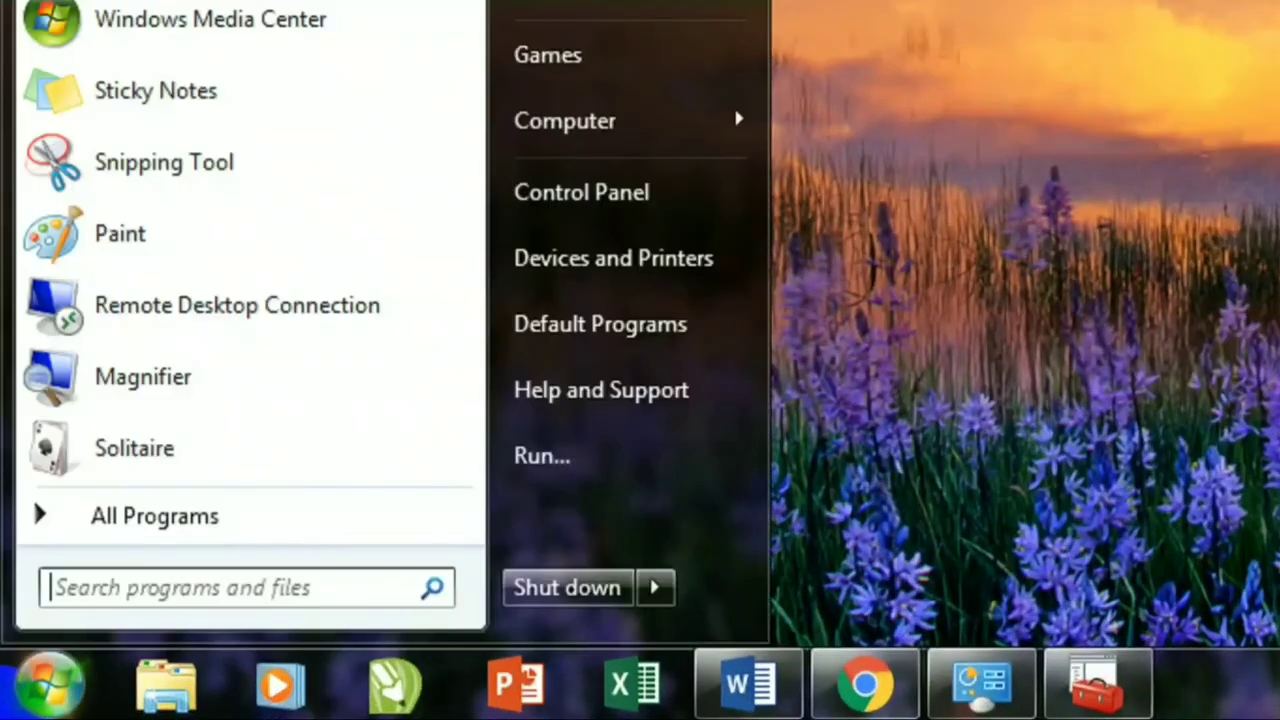
left_click(603, 190)
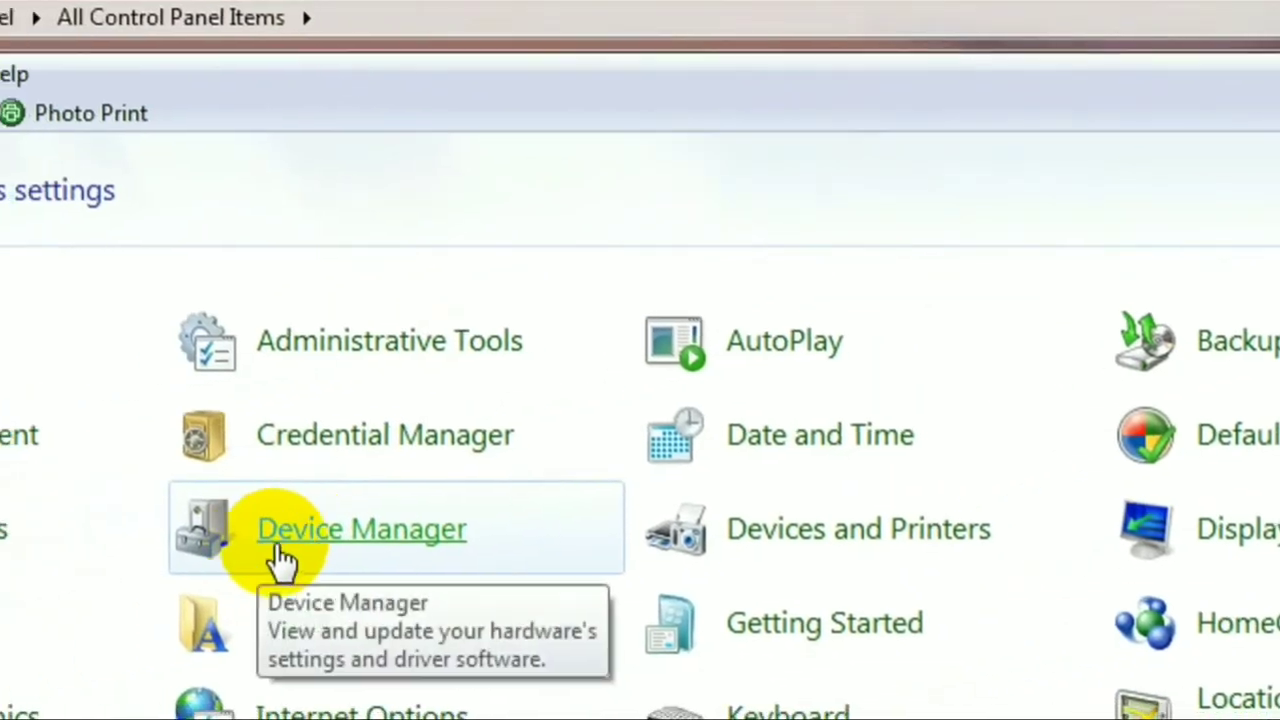
left_click(283, 563)
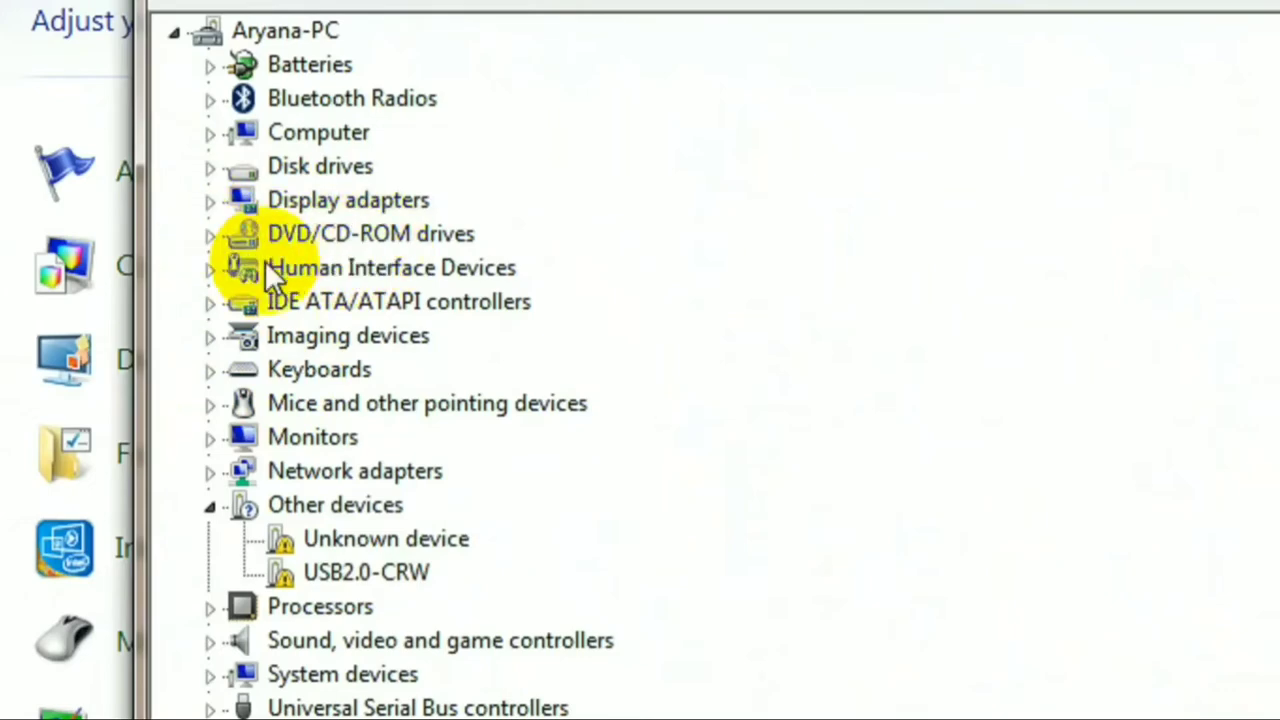
Step: Expand DVD/CD-ROM drives and review the actions offered for the DVD device and for the computer's root entry
left_click(209, 234)
right_click(342, 262)
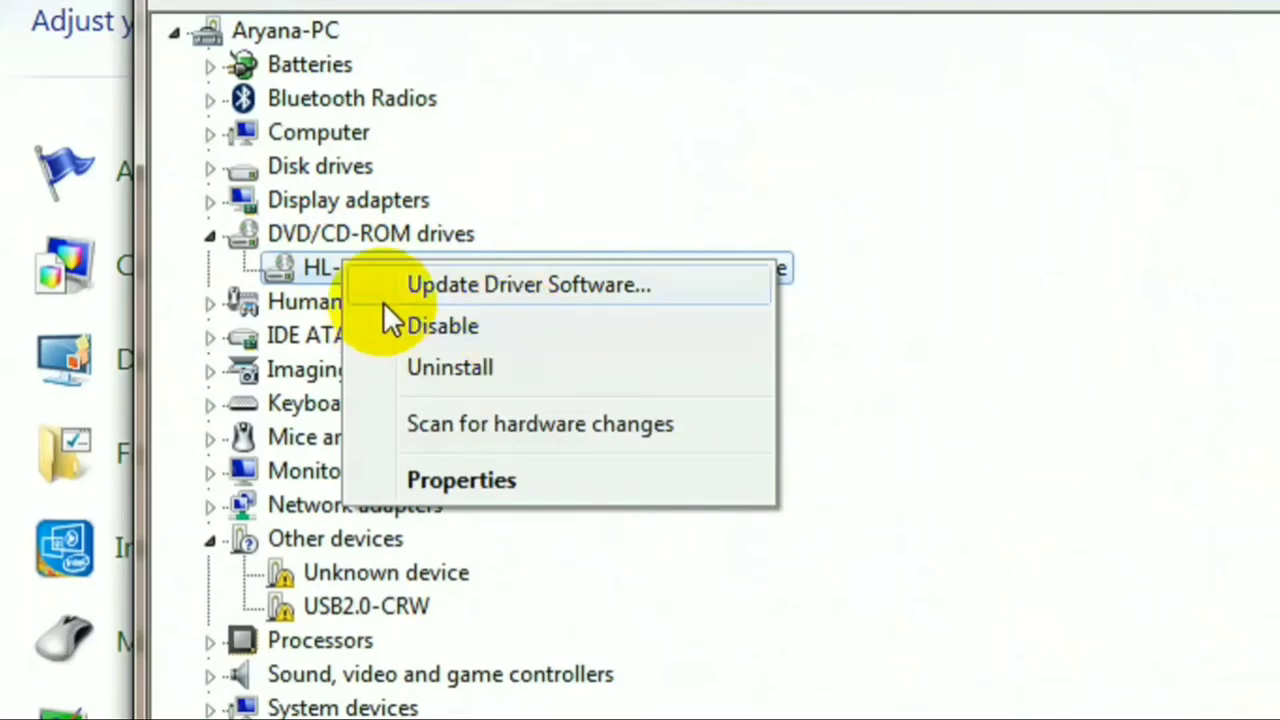
left_click(292, 32)
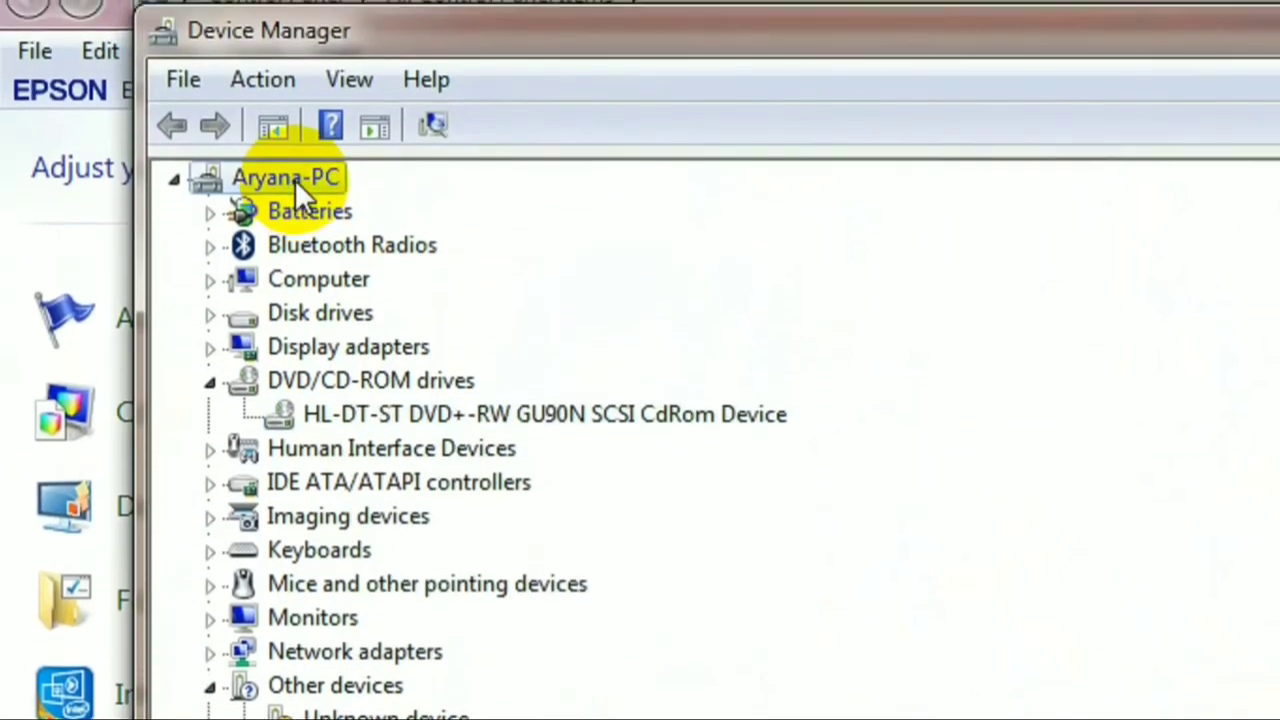
right_click(295, 176)
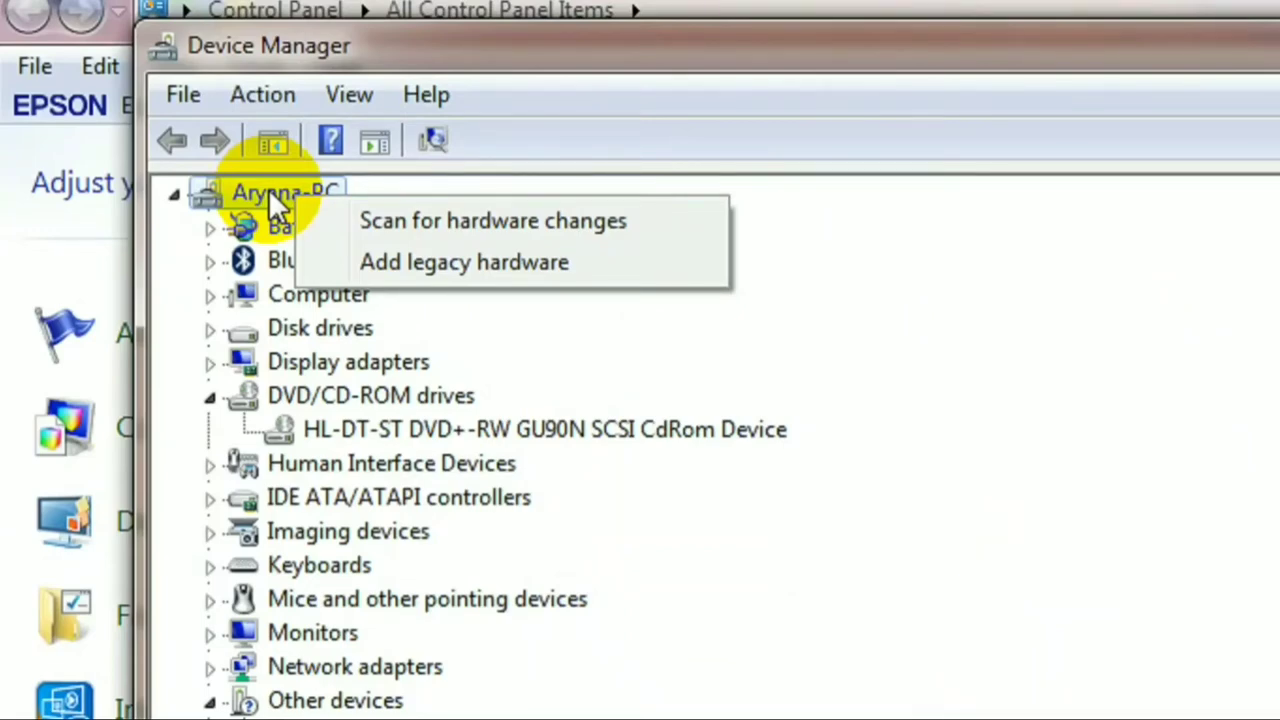
key("Escape")
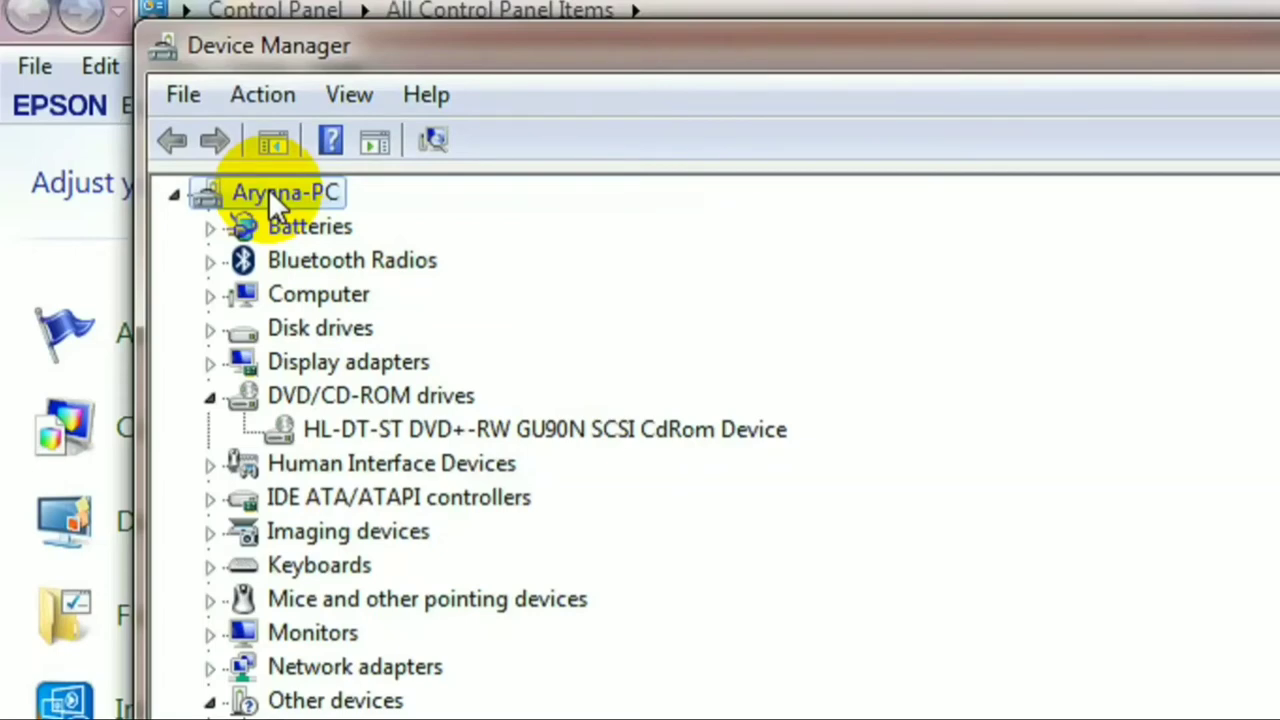
Step: Uninstall the HL-DT-ST DVD+-RW GU90N SCSI CdRom Device, confirm the removal, and close Device Manager
right_click(428, 430)
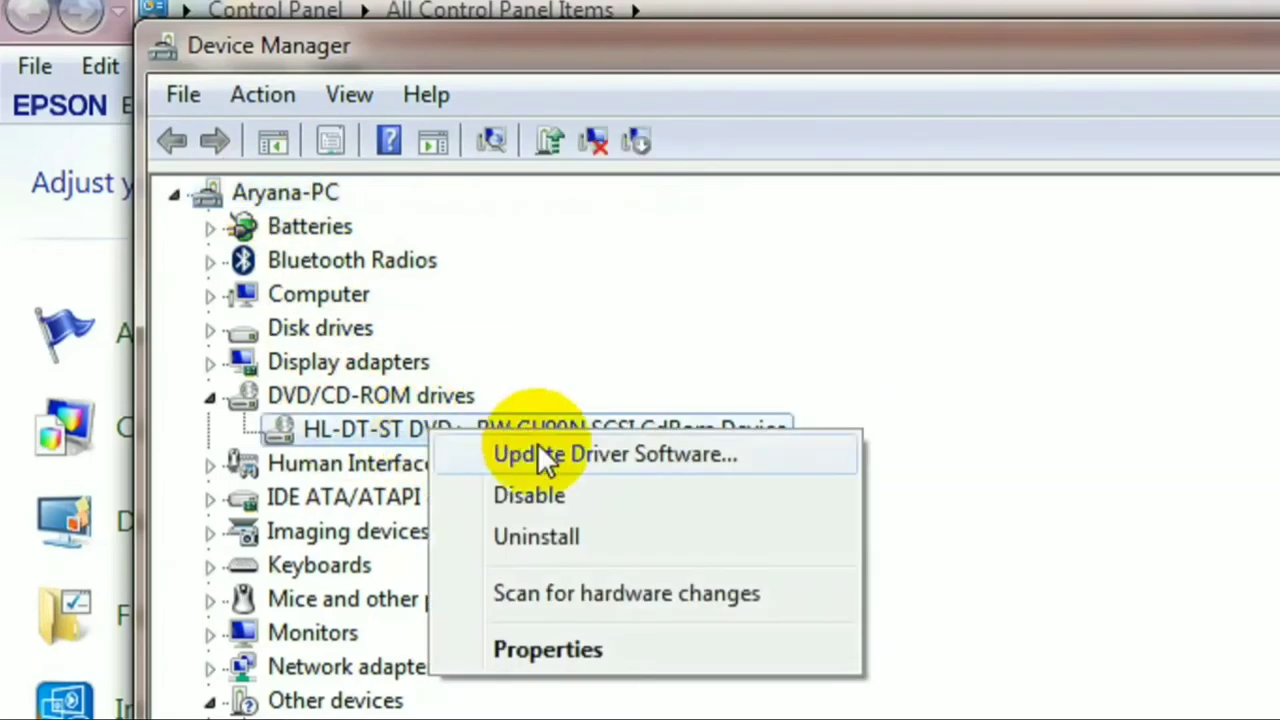
left_click(579, 537)
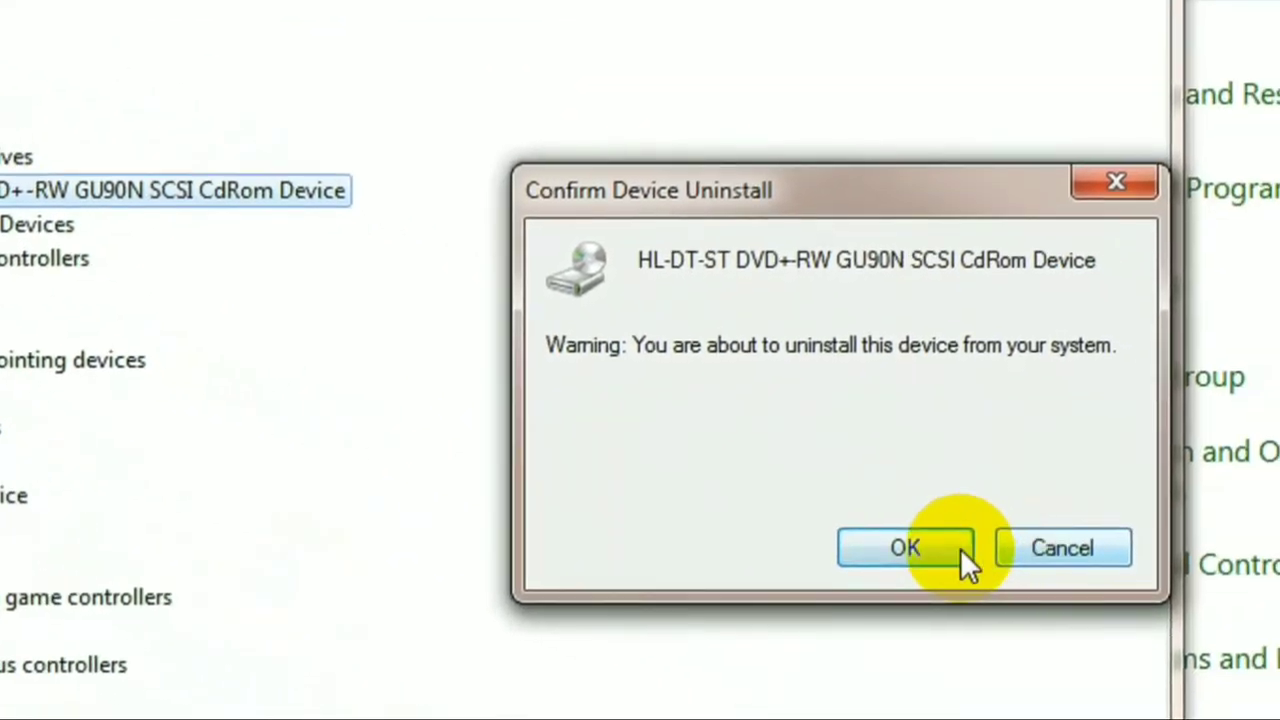
left_click(1165, 636)
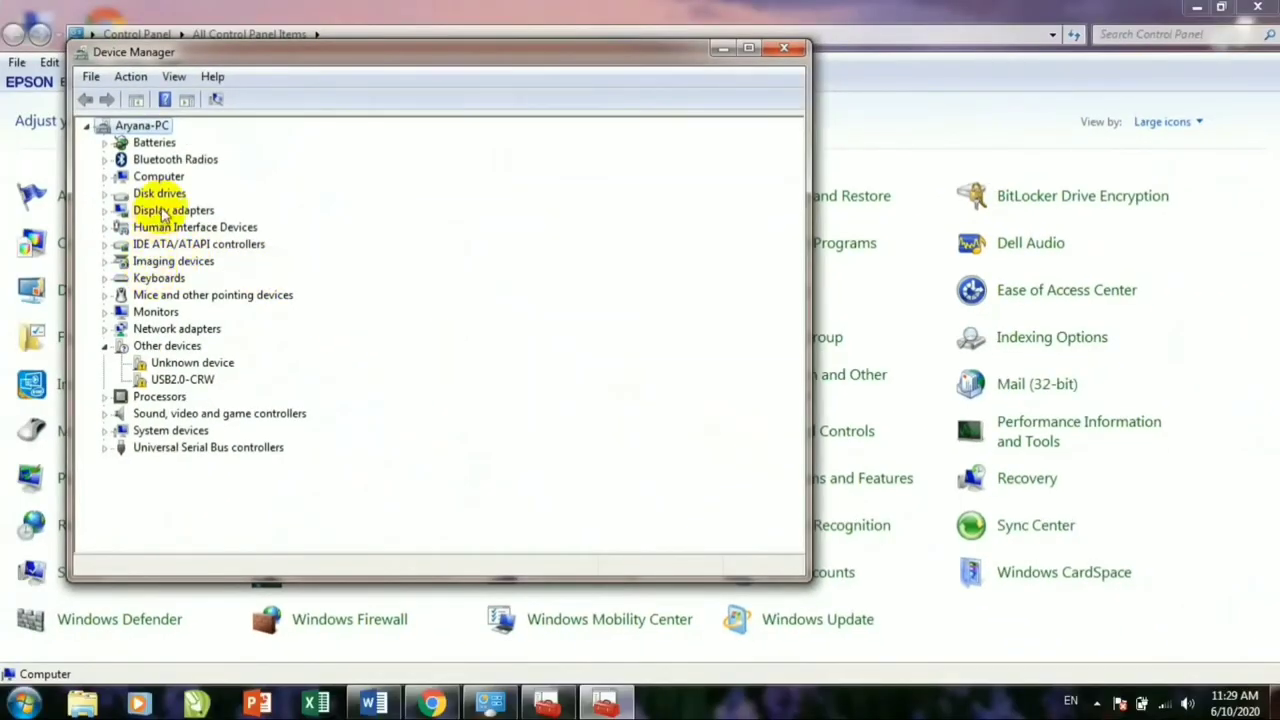
left_click(783, 50)
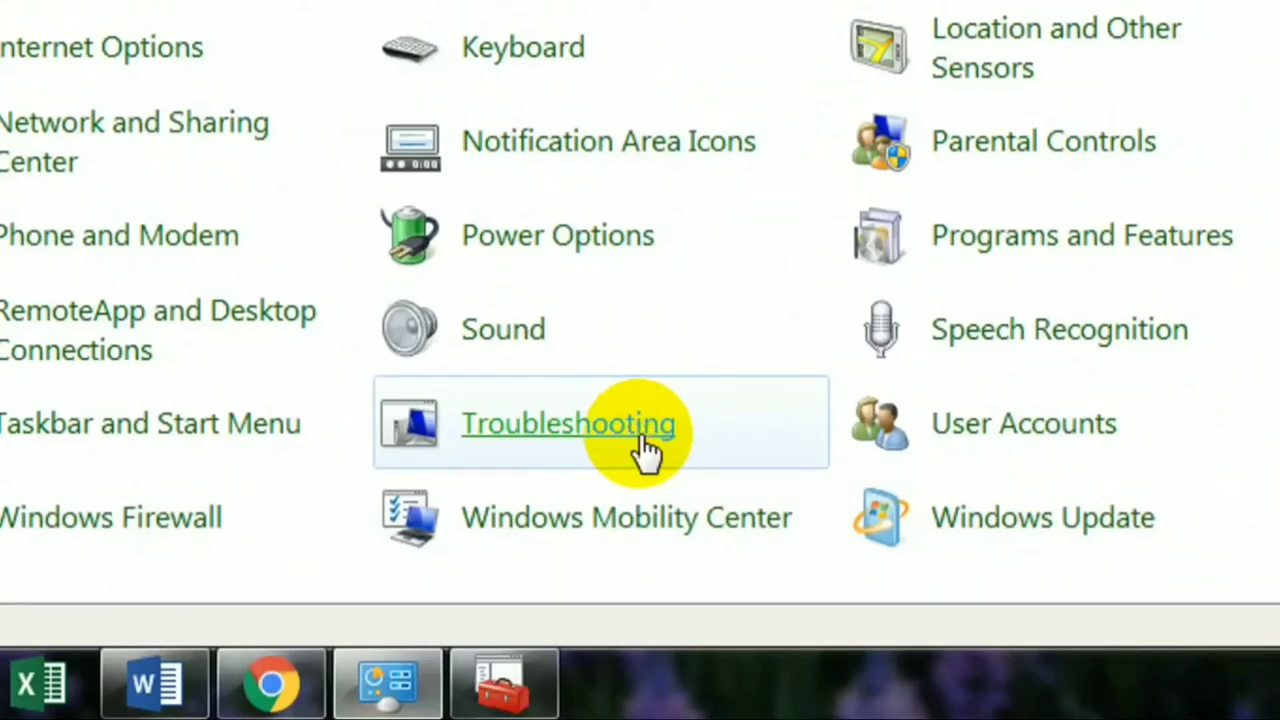
Step: View the Troubleshooting page, check the drives in the Computer window, and return to All Control Panel Items
left_click(645, 445)
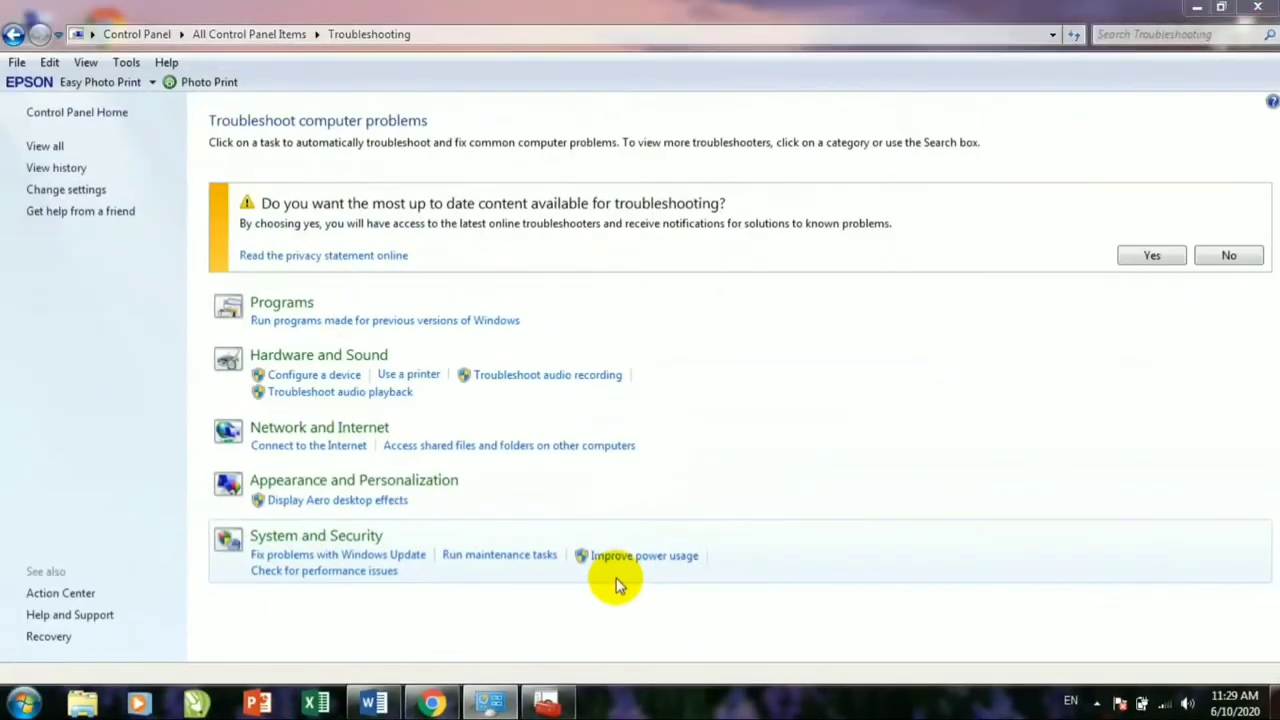
key("super+e")
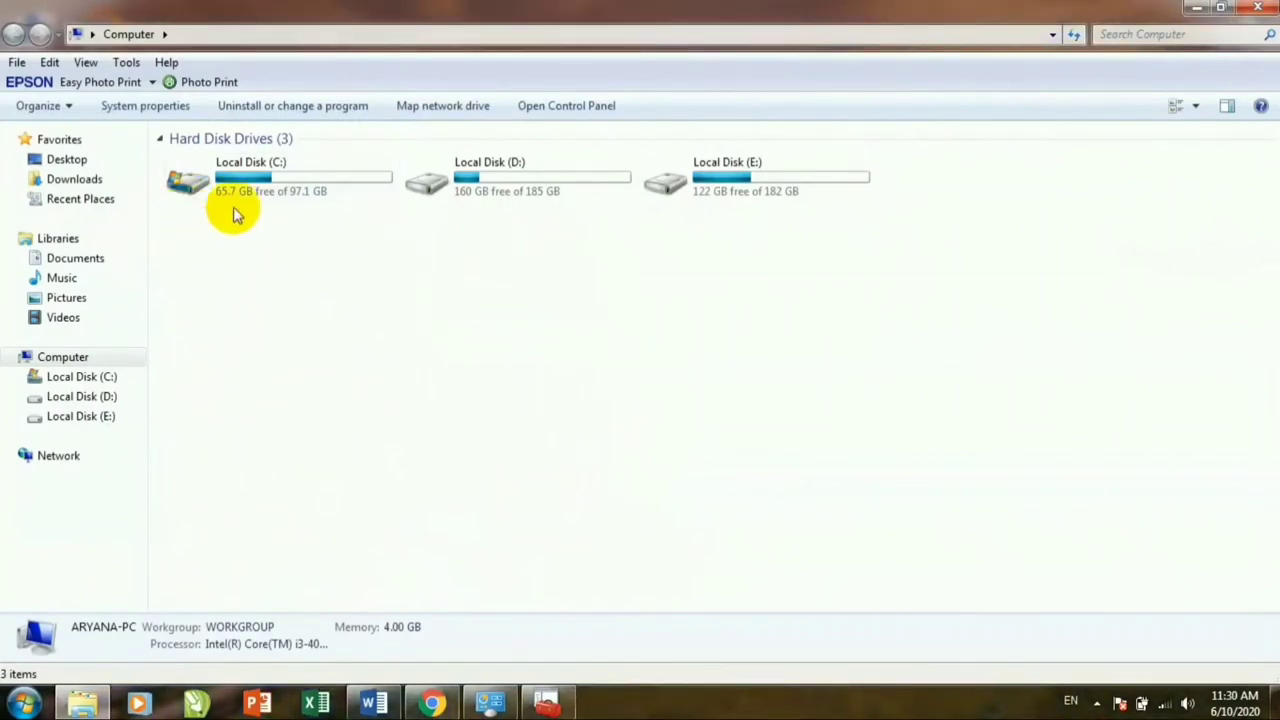
left_click(1257, 8)
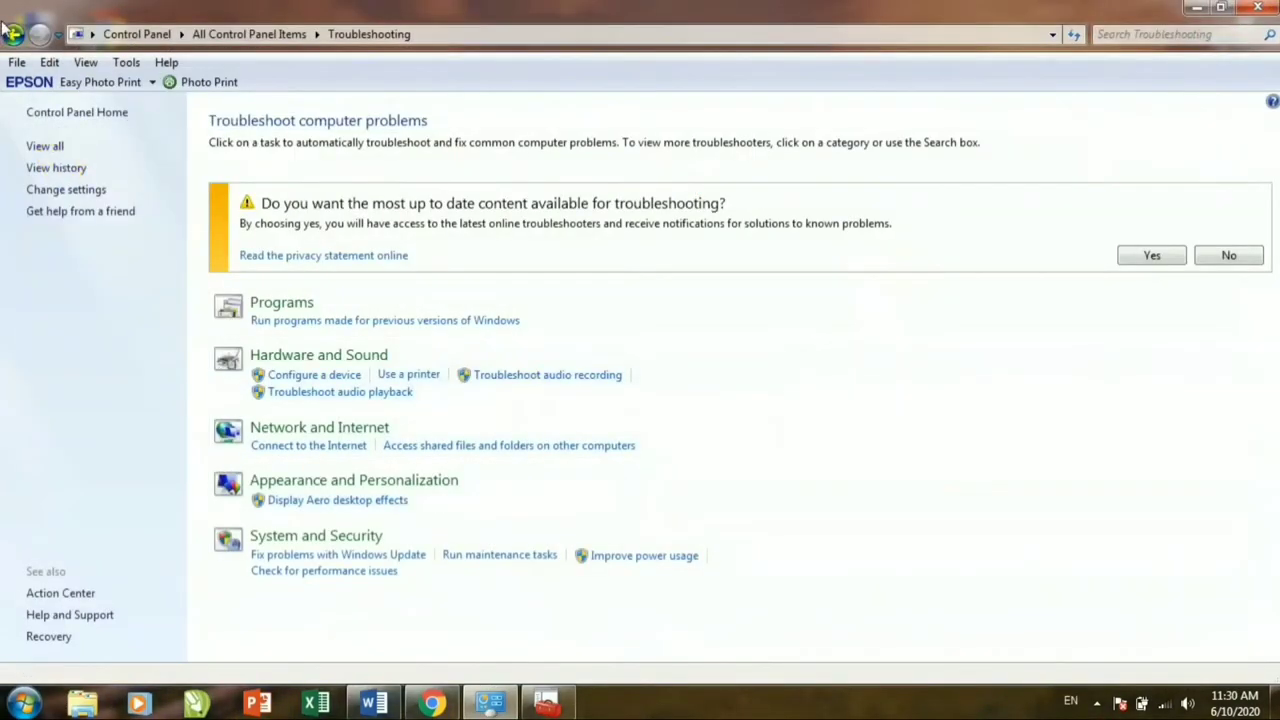
left_click(25, 37)
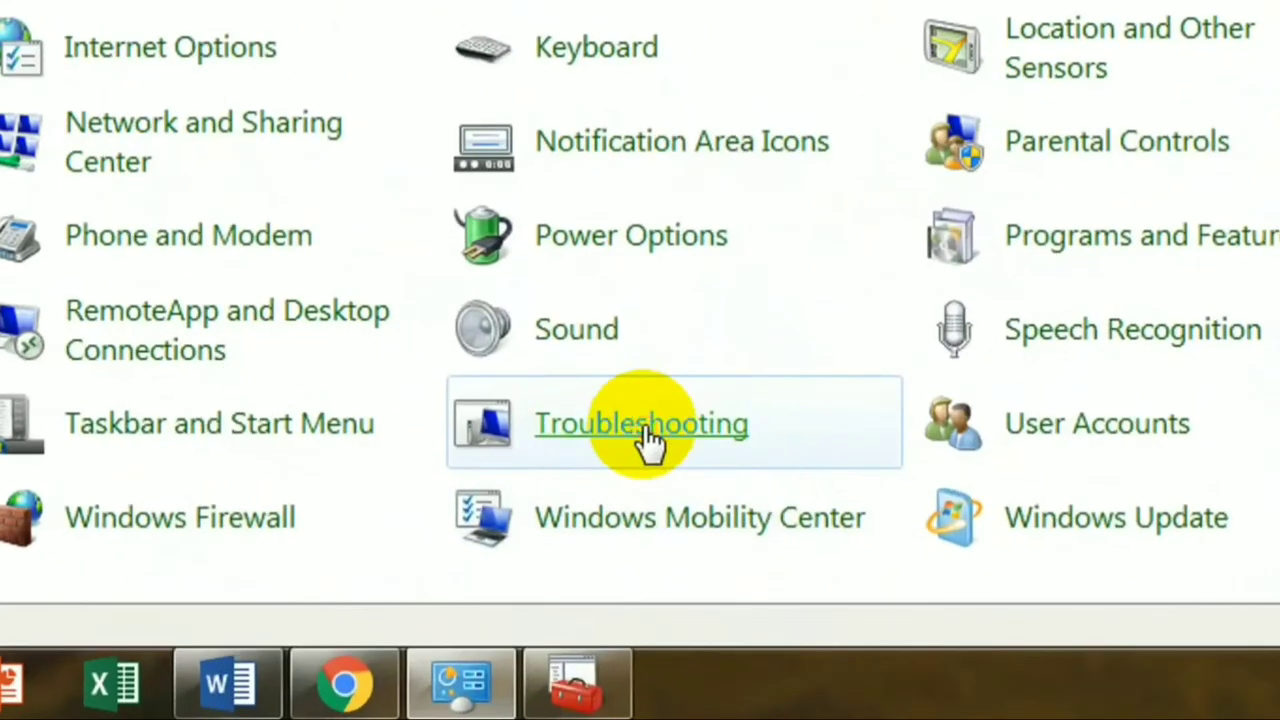
Step: Start the Hardware and Devices troubleshooter from the Hardware and Sound category of Troubleshooting
left_click(642, 424)
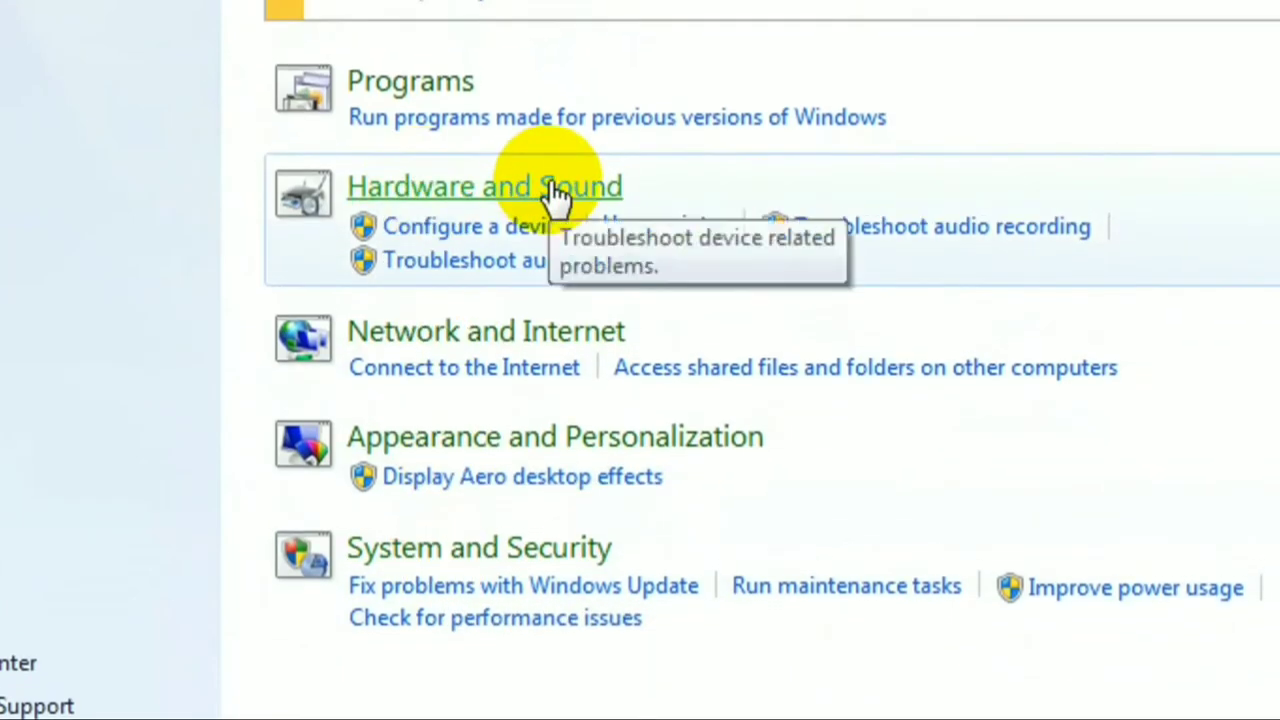
left_click(550, 176)
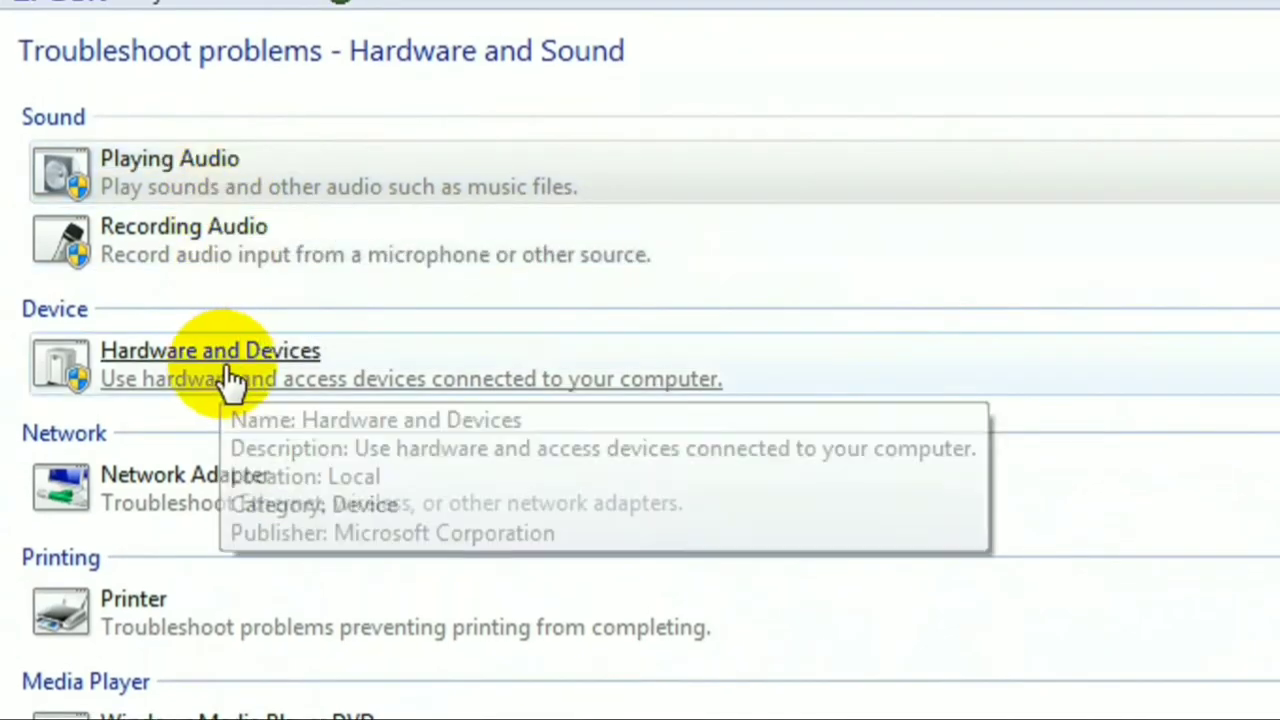
left_click(236, 368)
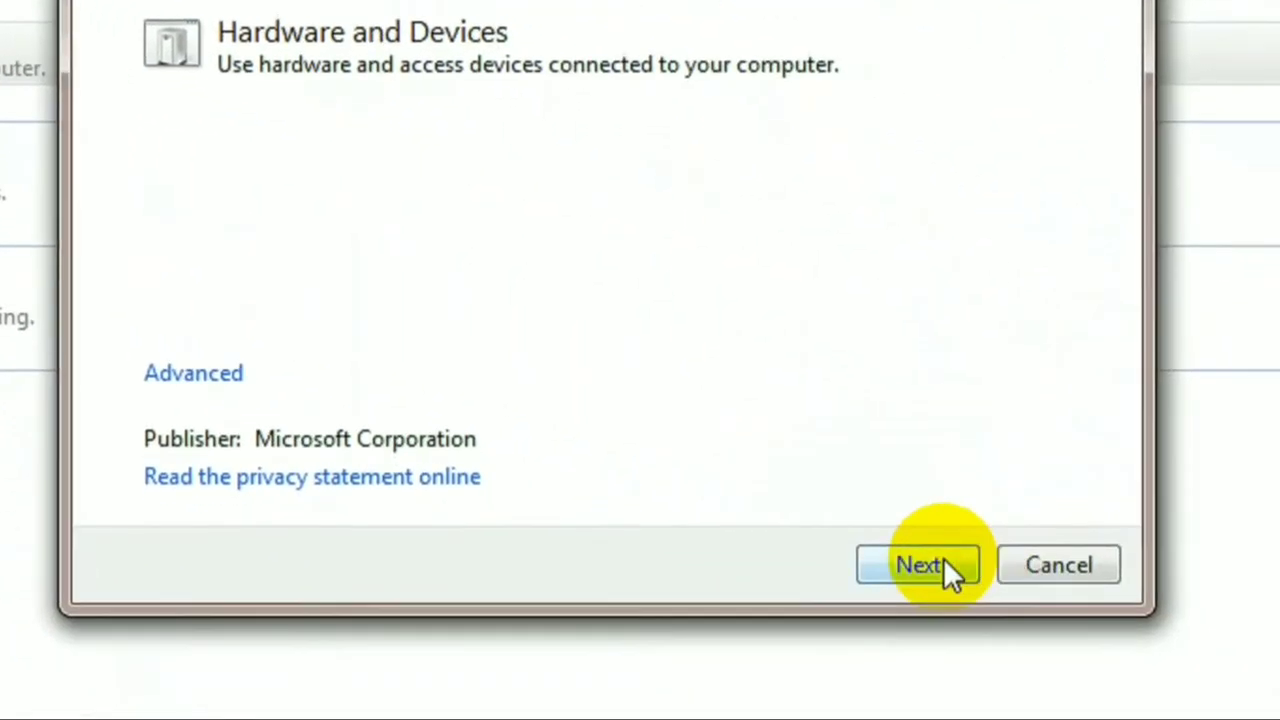
left_click(940, 563)
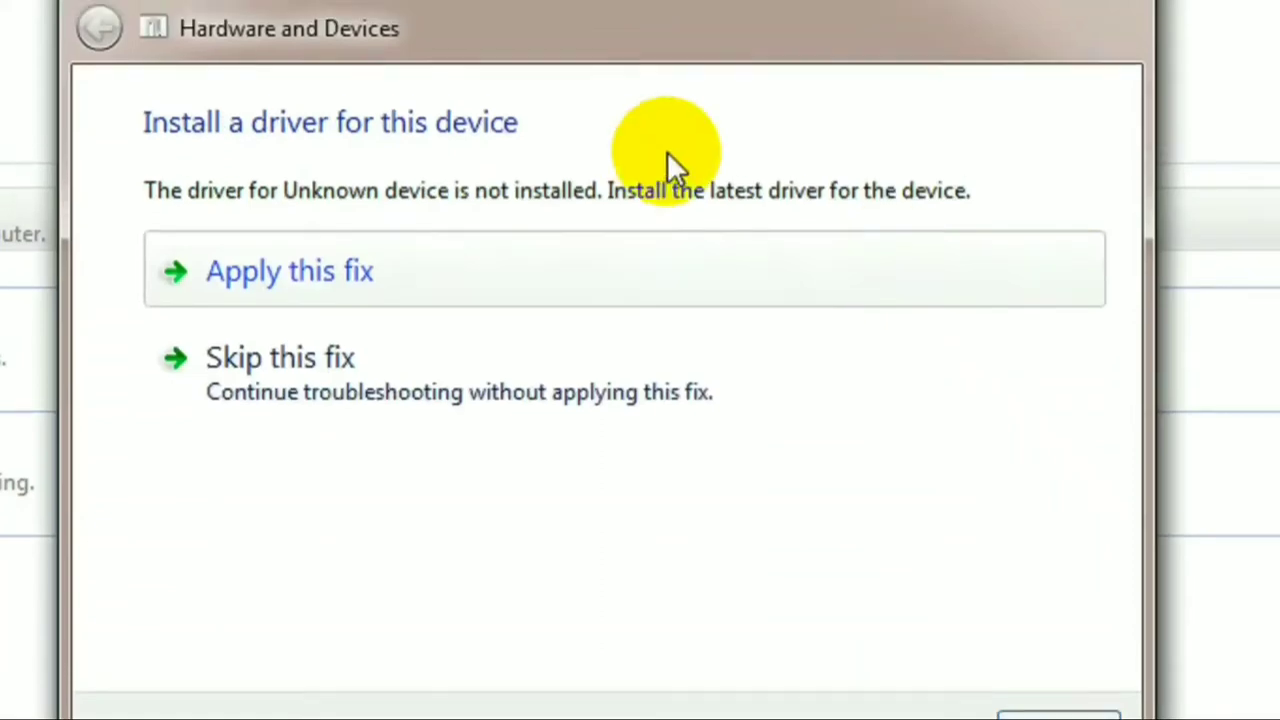
Step: Apply the troubleshooter's fix to install the driver for the unknown device, then close the troubleshooter
left_click(334, 280)
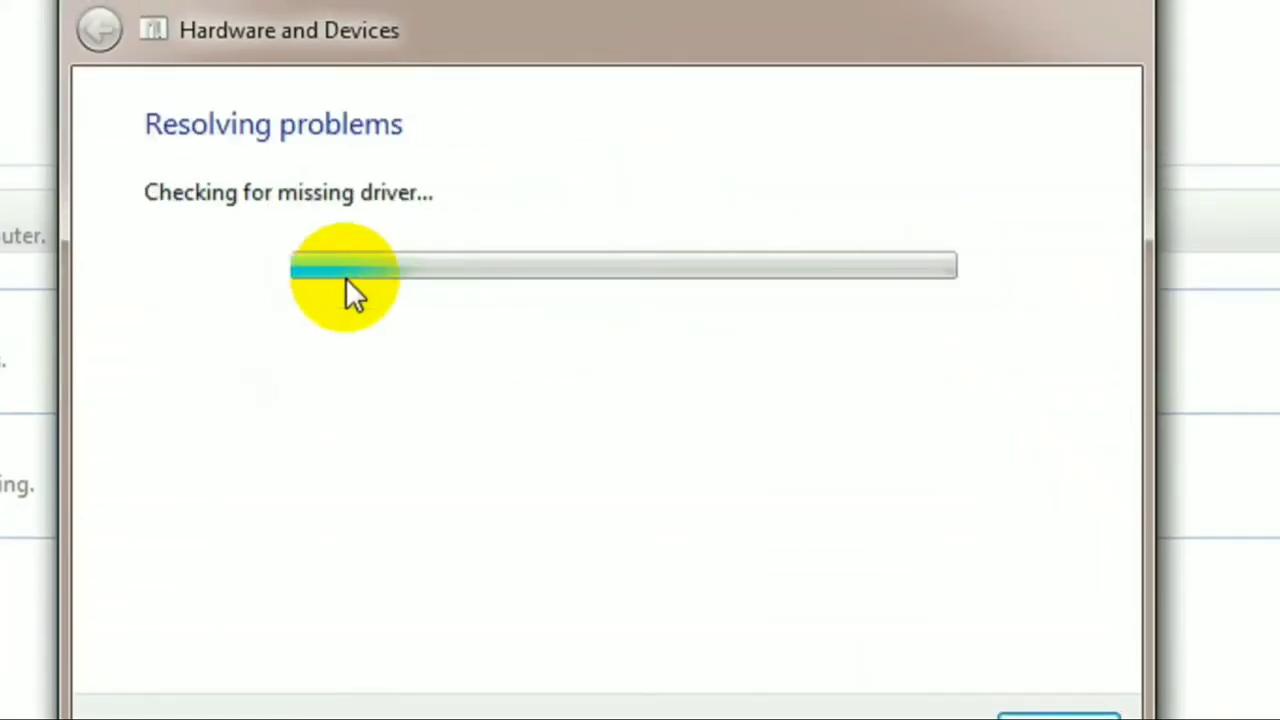
left_click(447, 262)
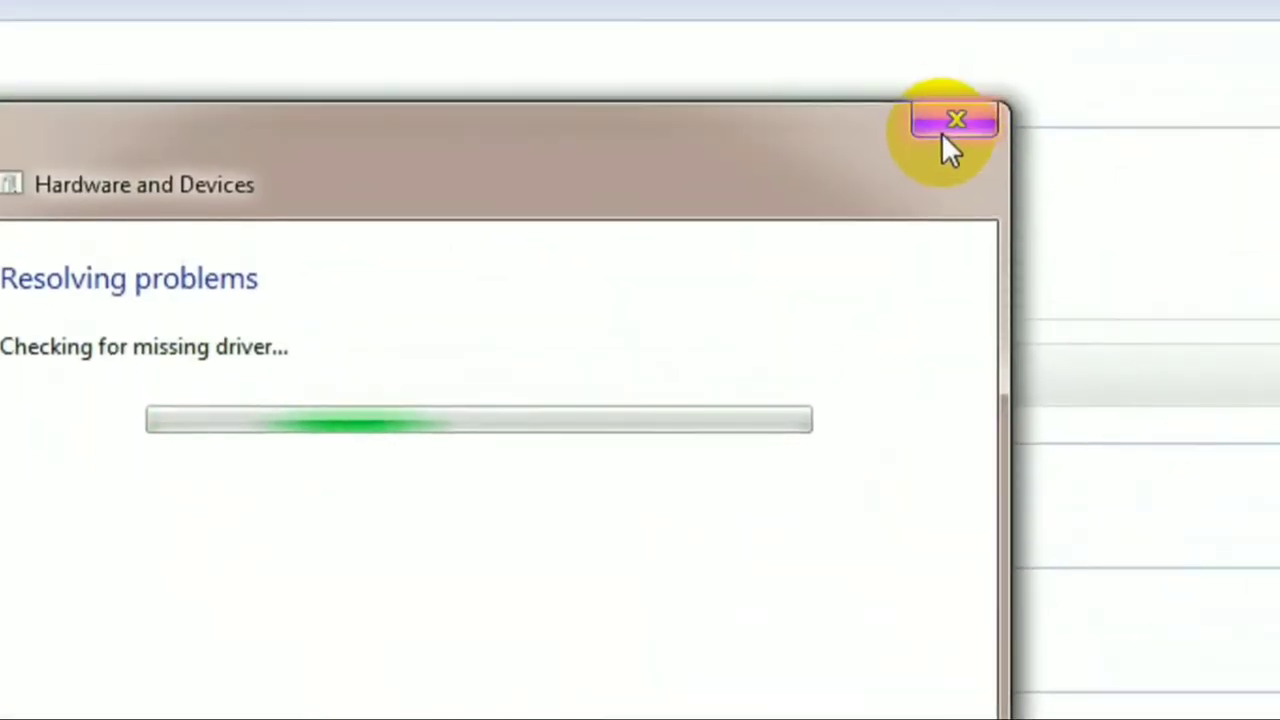
left_click(943, 127)
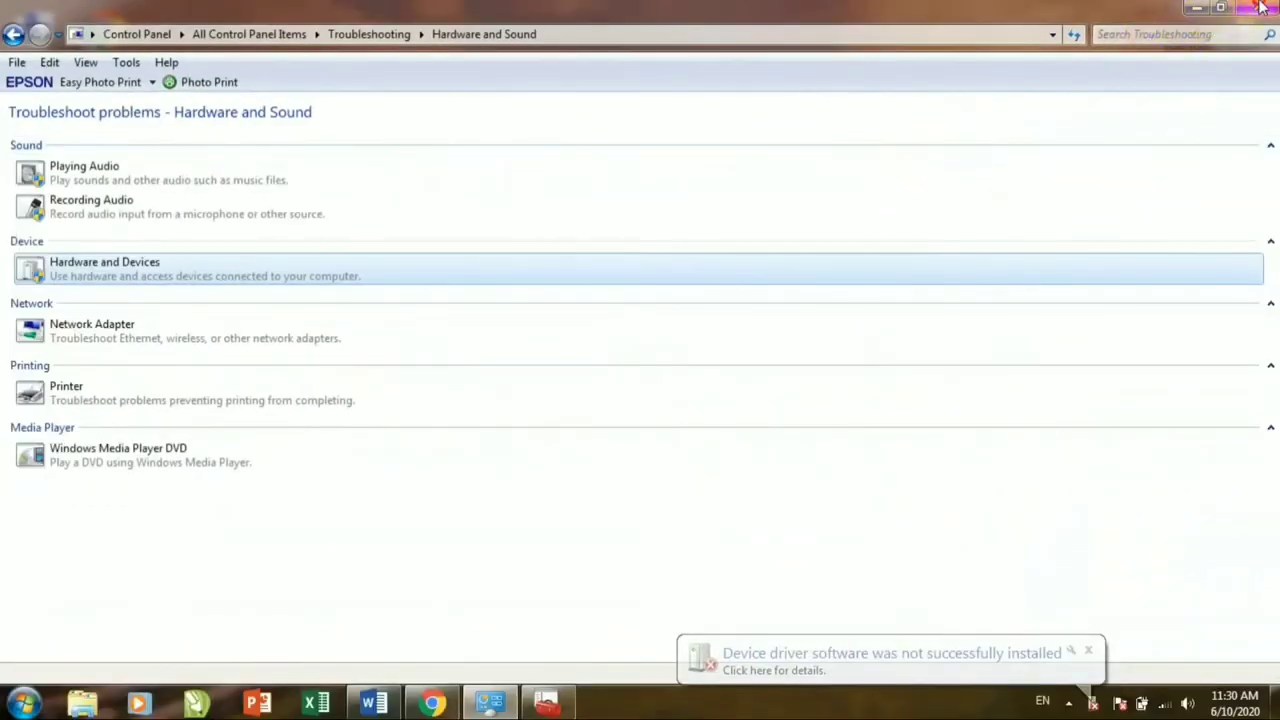
Step: Close Control Panel and check the Computer window for the DVD RW drive
left_click(1266, 8)
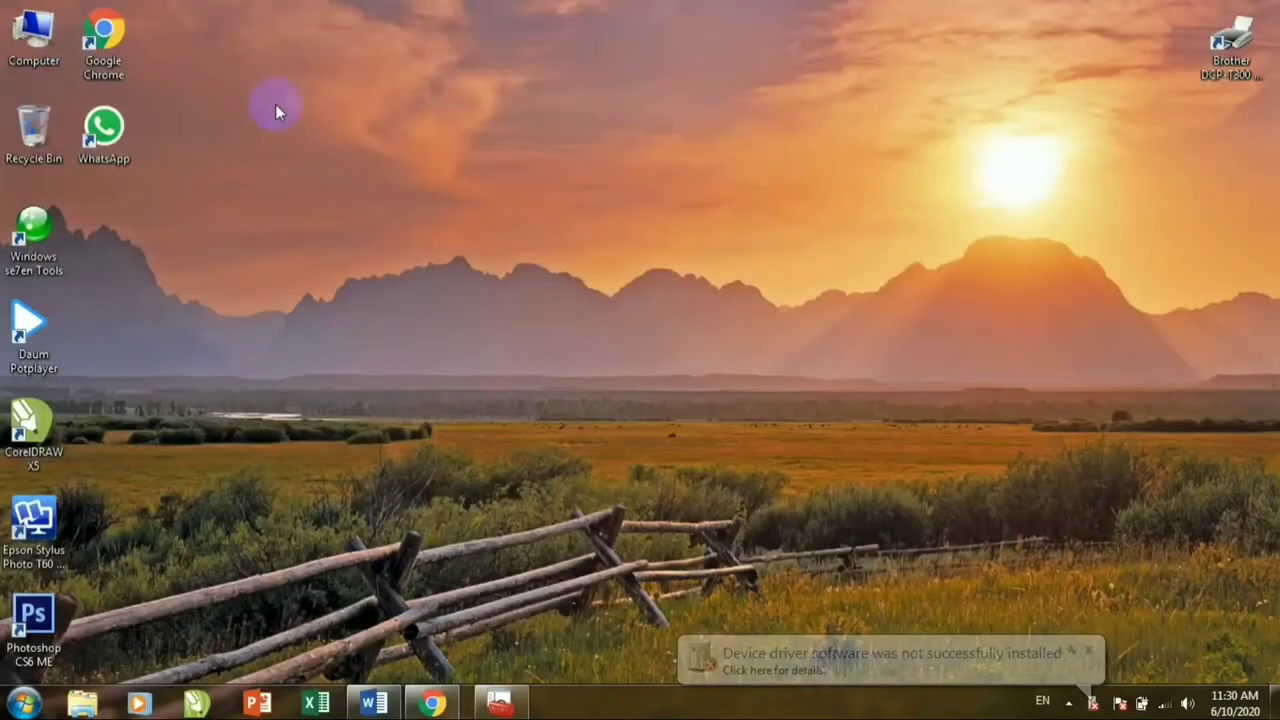
double_click(33, 35)
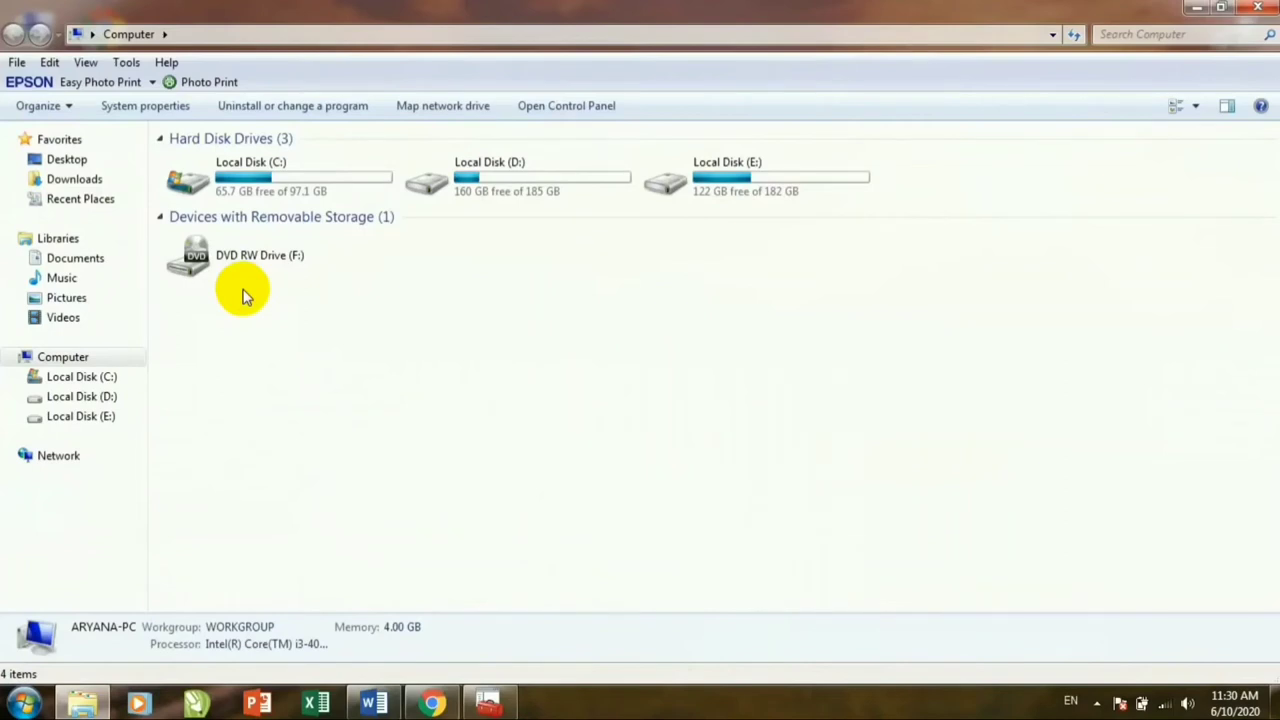
left_click(1262, 8)
Step: Open Control Panel from the desktop and launch Device Manager
left_click(22, 704)
left_click(320, 465)
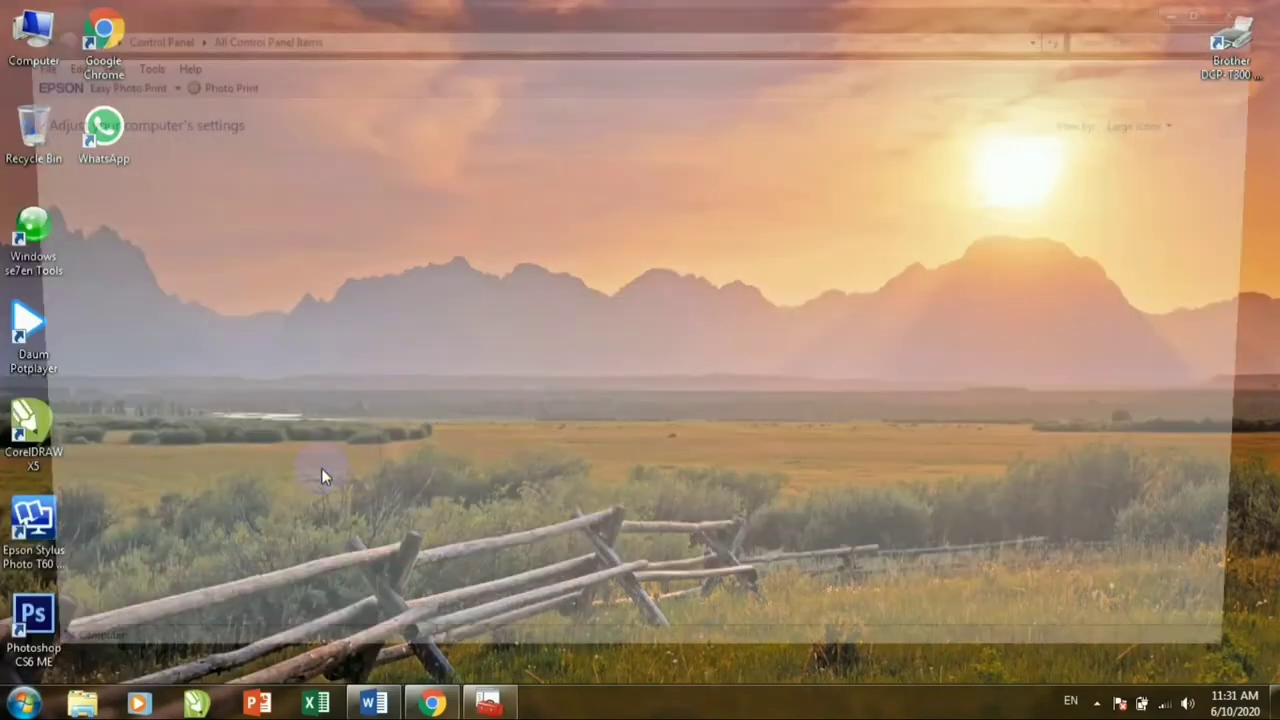
left_click(300, 292)
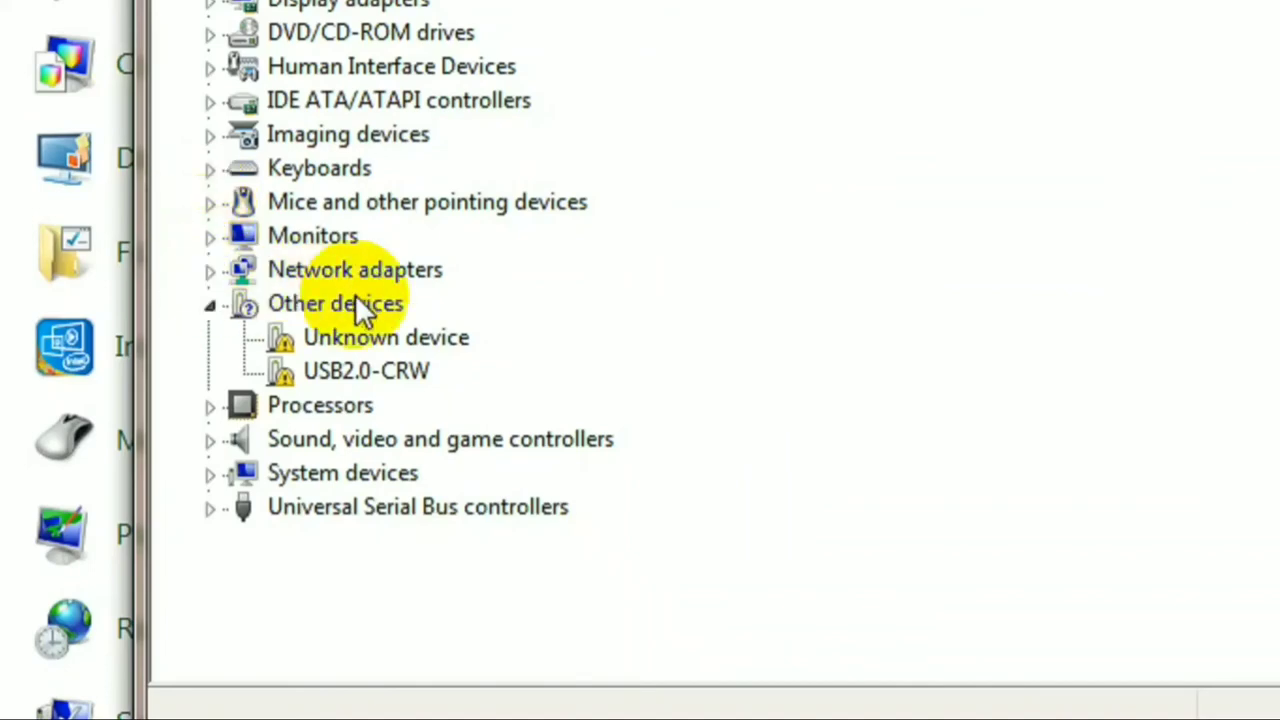
Step: Expand Network adapters and show the actions available for the Dell Wireless 1705 802.11b/g/n (2.4GHZ) adapter
left_click(204, 270)
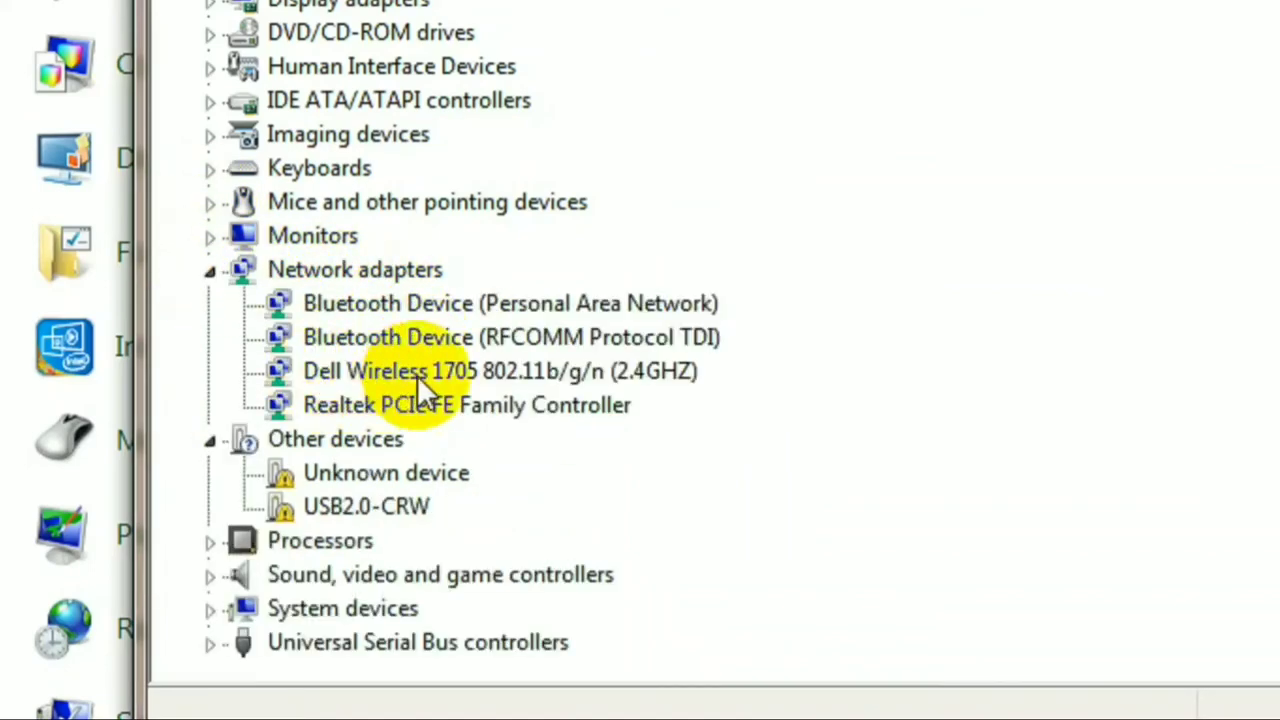
left_click(540, 371)
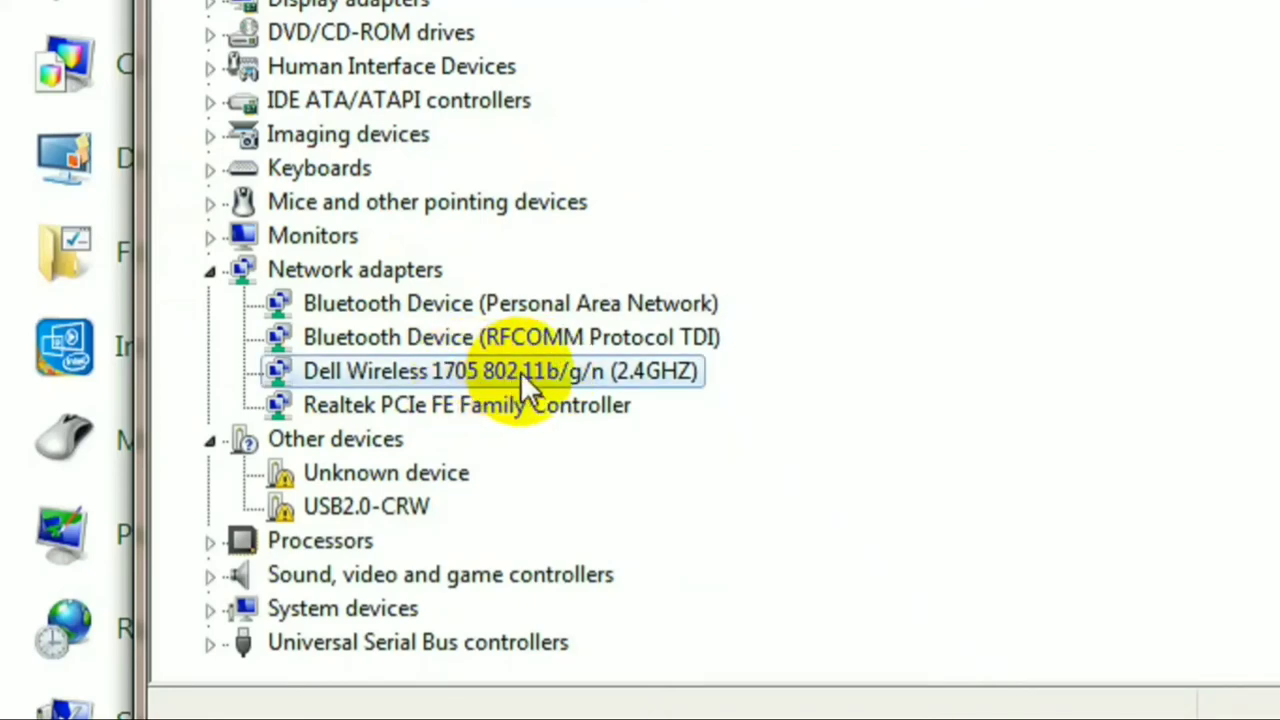
right_click(520, 371)
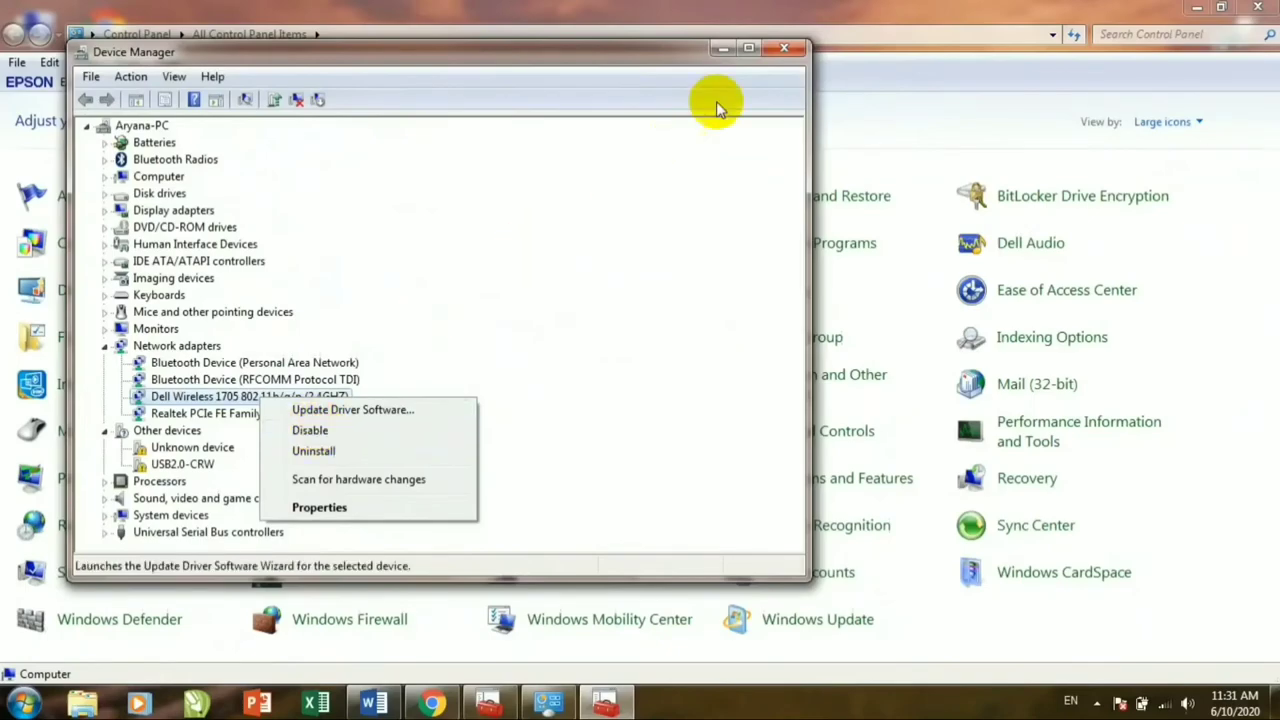
Step: Close Device Manager and show the desktop
left_click(784, 48)
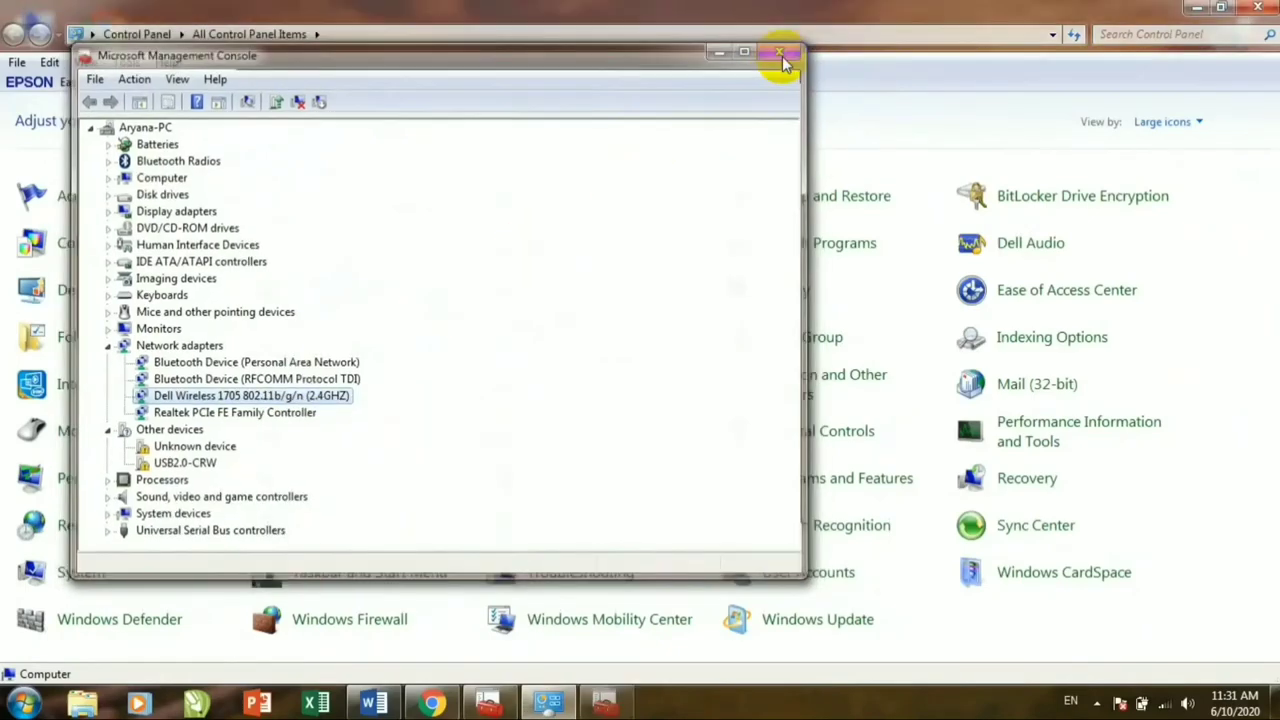
left_click(784, 48)
key("super+d")
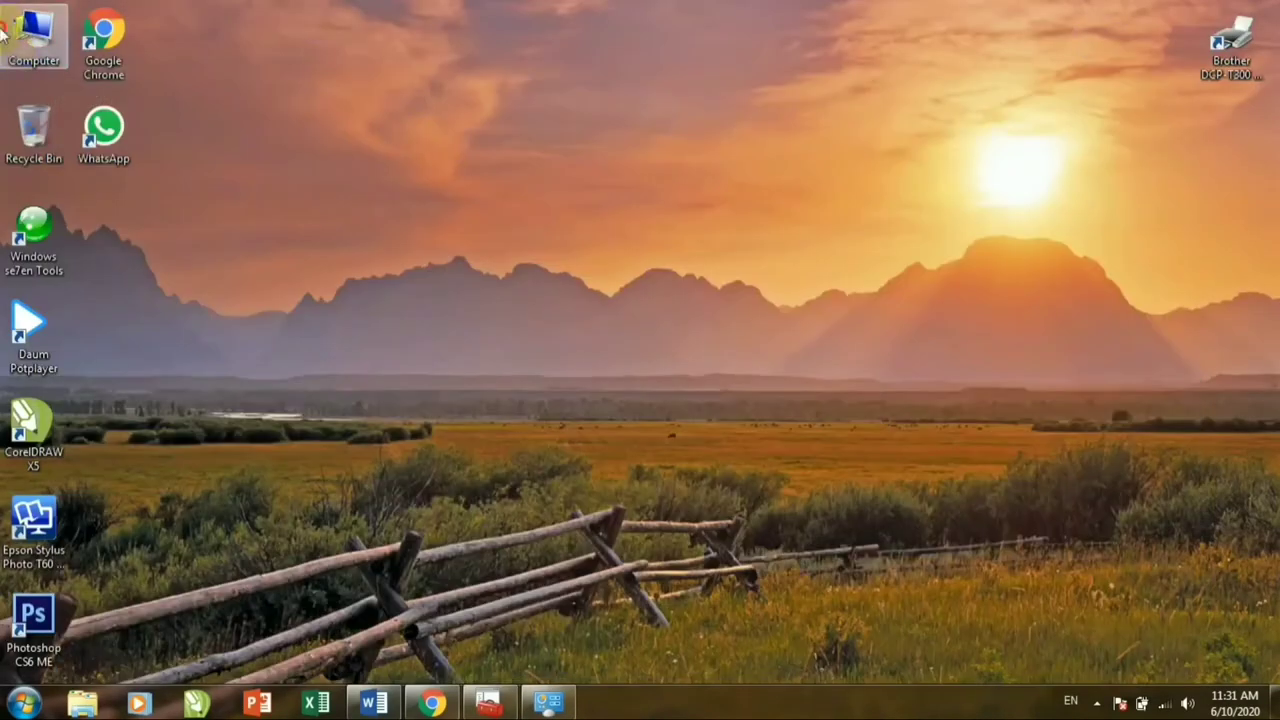
Step: Browse from the Computer window to the Sample Videos folder in the Videos library and play the Wildlife video
double_click(33, 35)
left_click(66, 298)
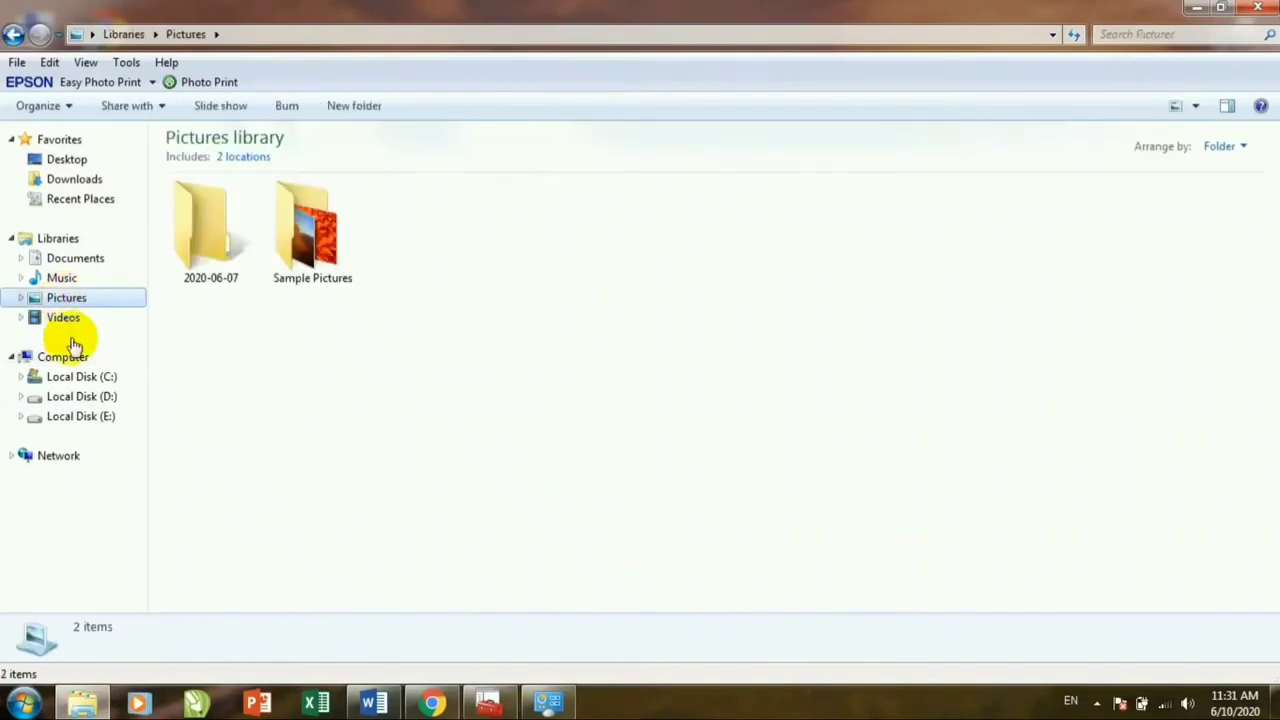
left_click(63, 317)
double_click(222, 268)
left_click(211, 203)
double_click(211, 203)
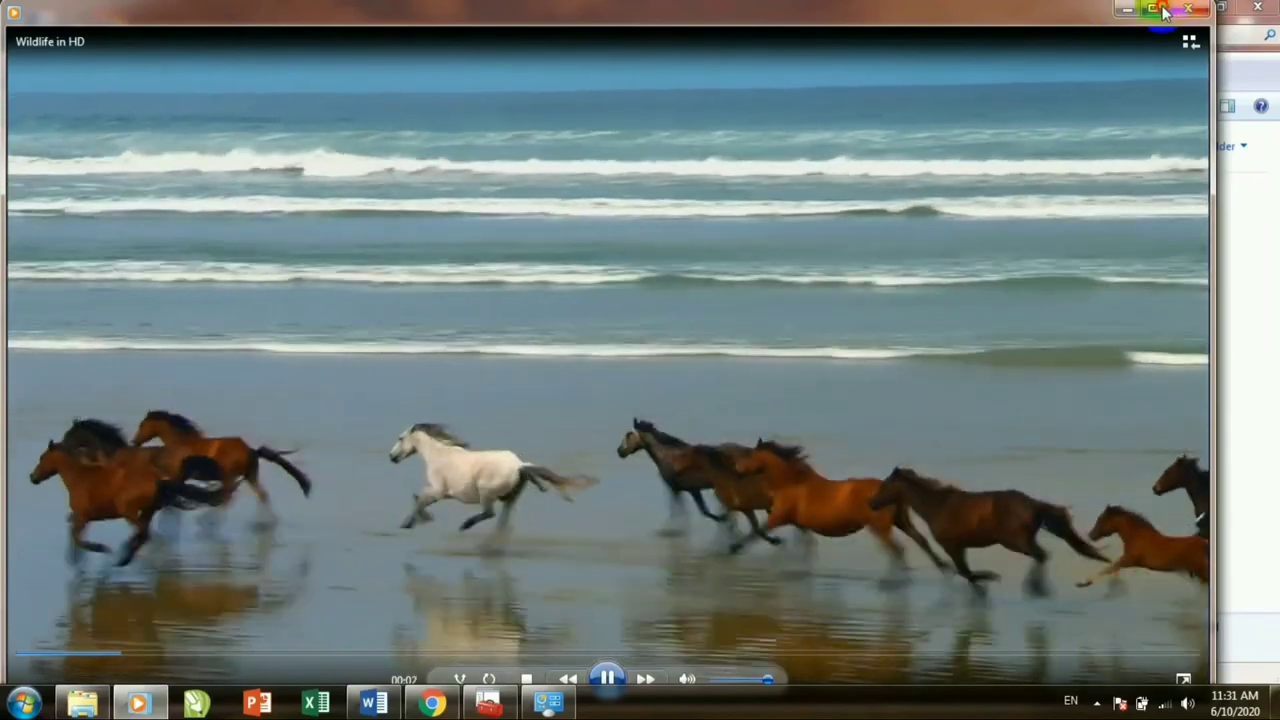
Step: Watch the Wildlife video in a maximized player, and close the player and the file window
left_click(1163, 10)
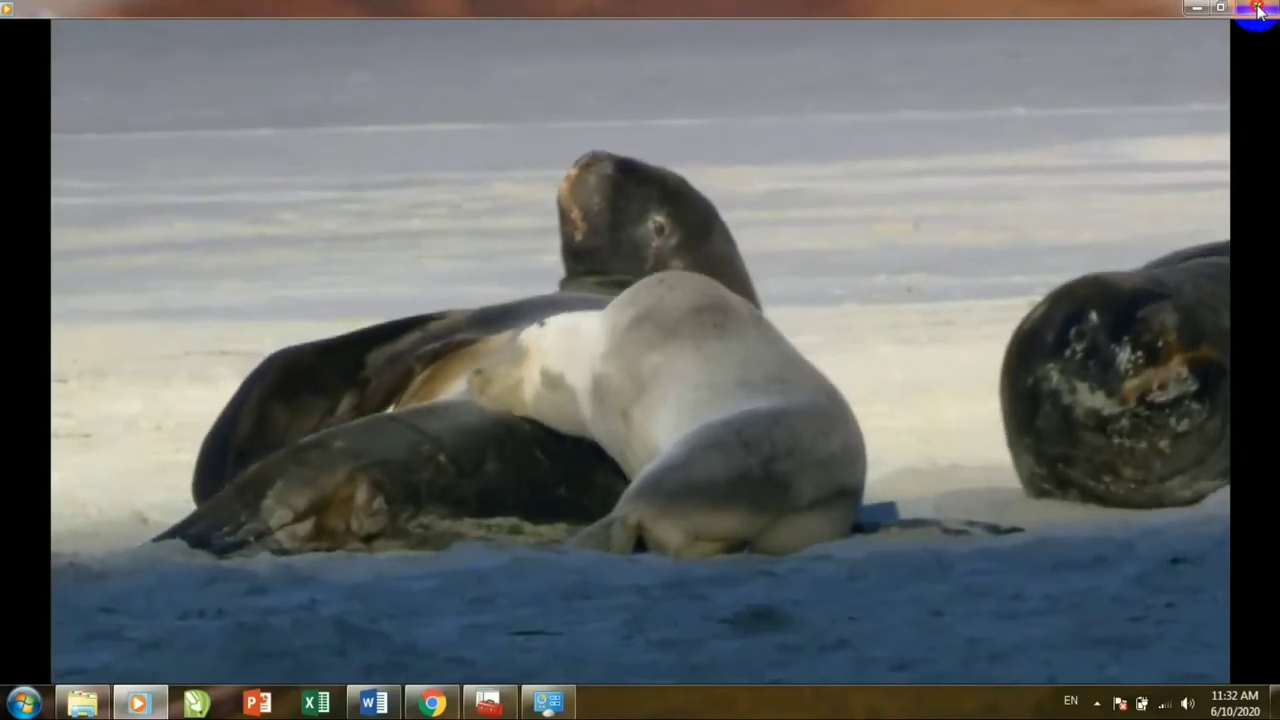
left_click(1258, 8)
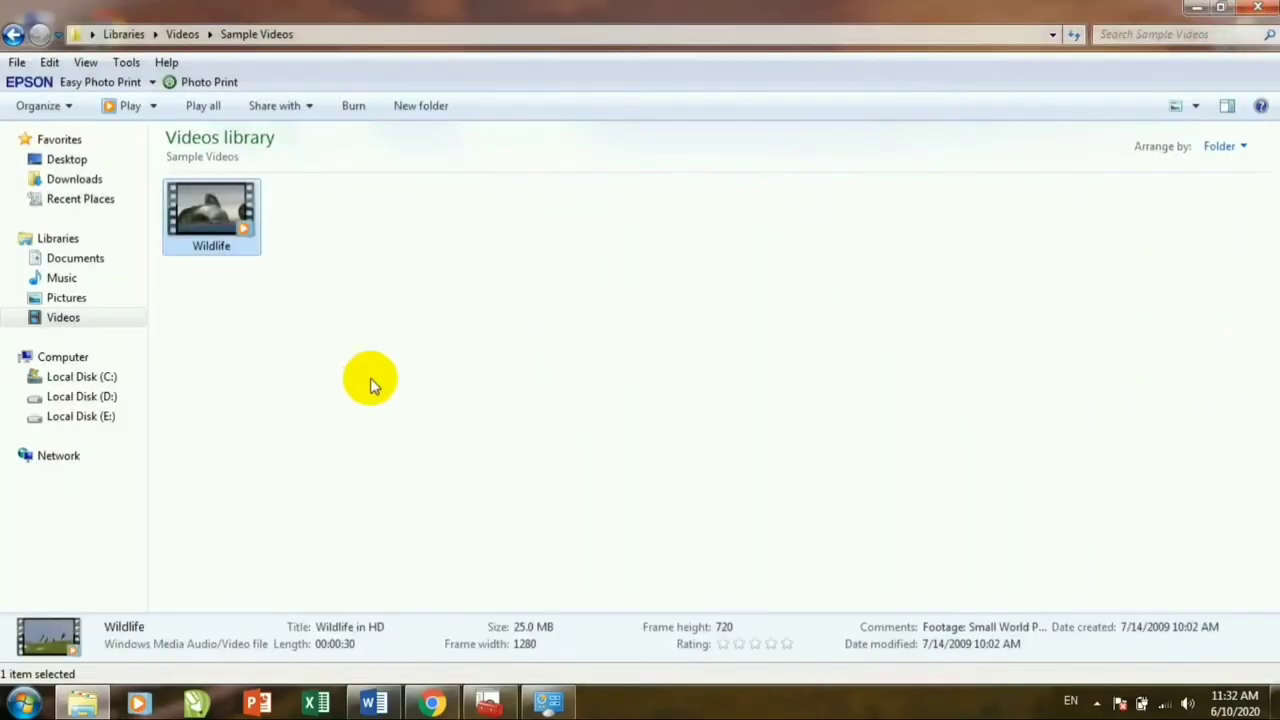
left_click(1258, 8)
Step: Open Control Panel in a maximized window and launch Device Manager
left_click(22, 703)
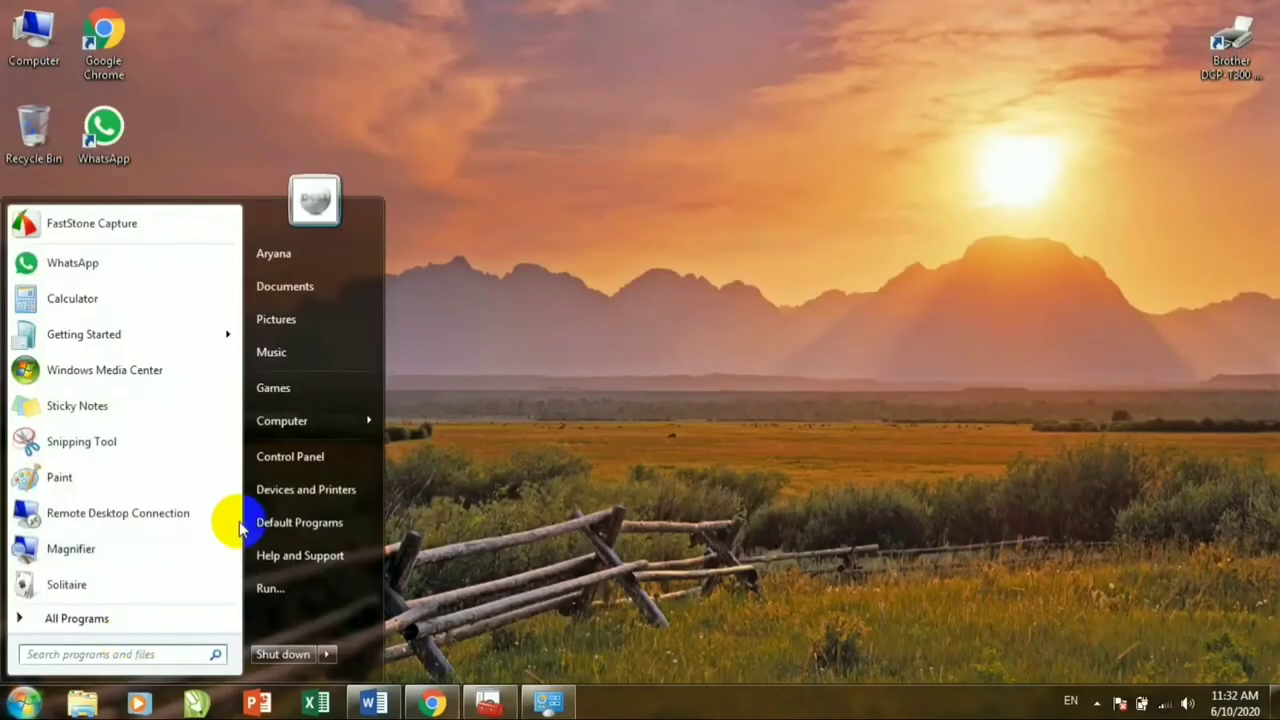
left_click(312, 456)
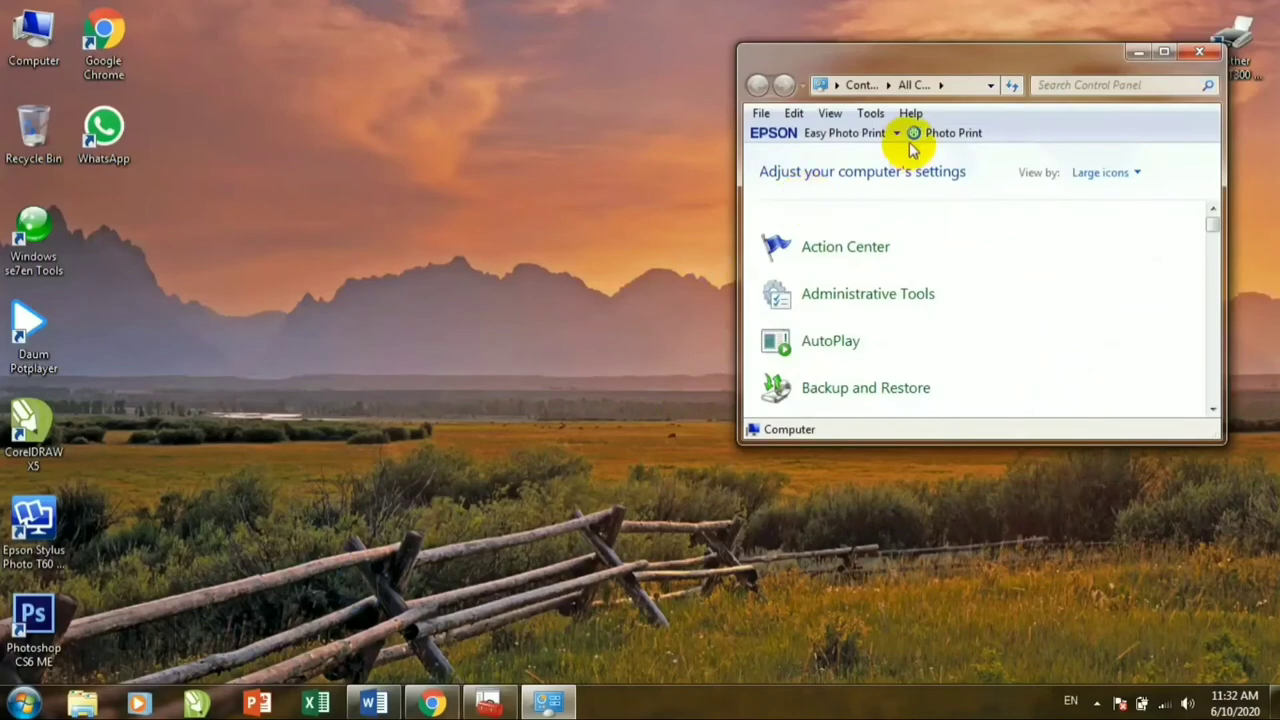
key("super+Up")
left_click(340, 292)
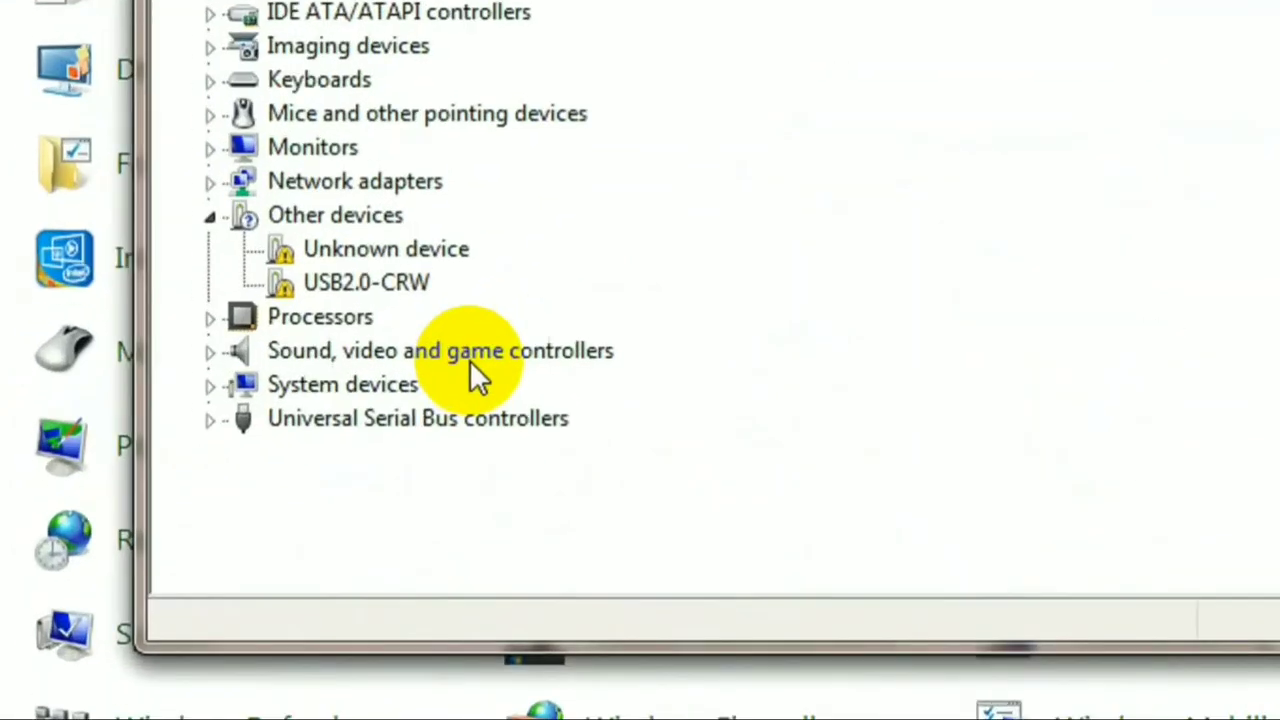
Step: Expand Sound, video and game controllers, show the actions available for Realtek High Definition Audio, and dismiss them
left_click(210, 352)
left_click(471, 396)
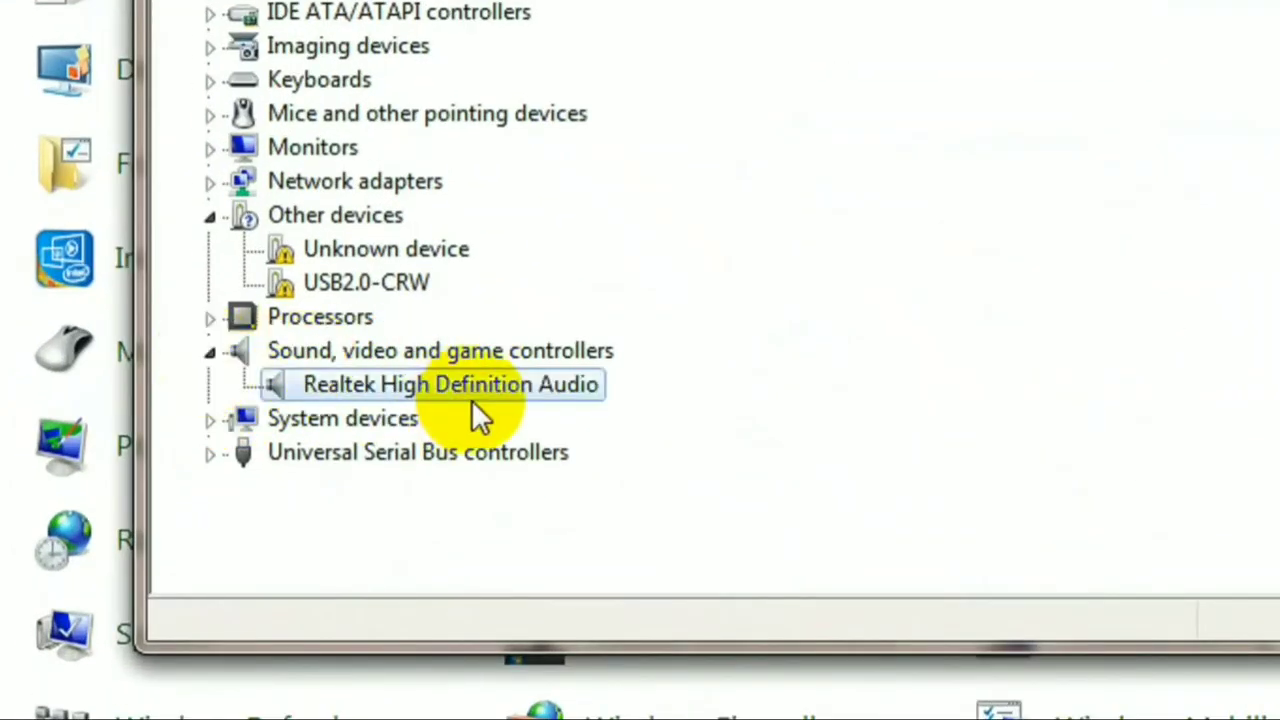
right_click(474, 398)
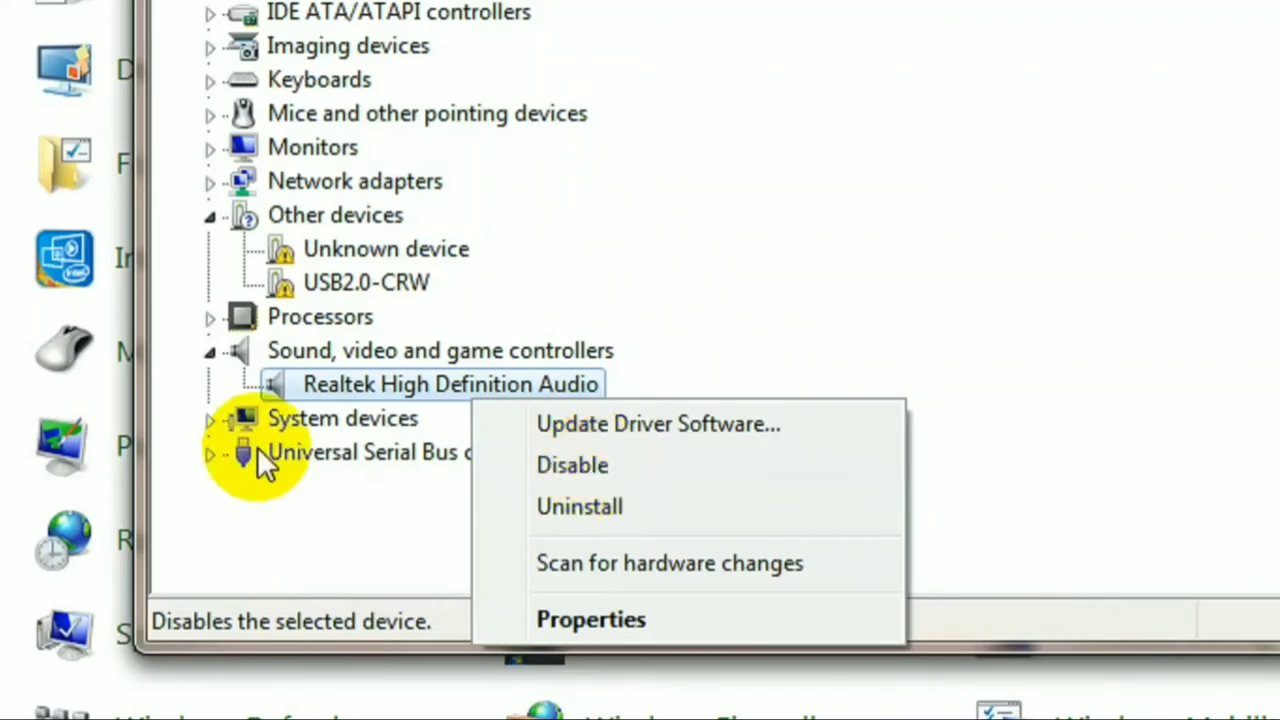
left_click(388, 462)
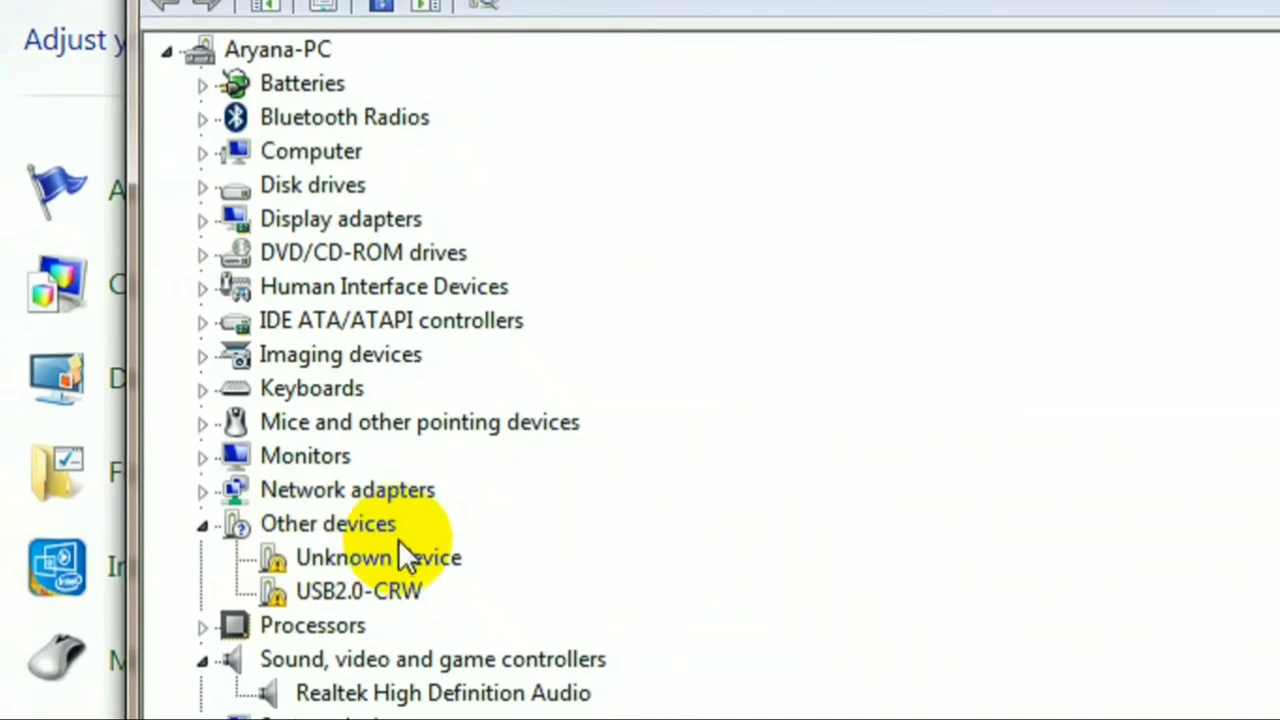
Step: Start a driver update for the Unknown device under Other devices and choose to browse the computer for driver software
left_click(432, 550)
right_click(432, 533)
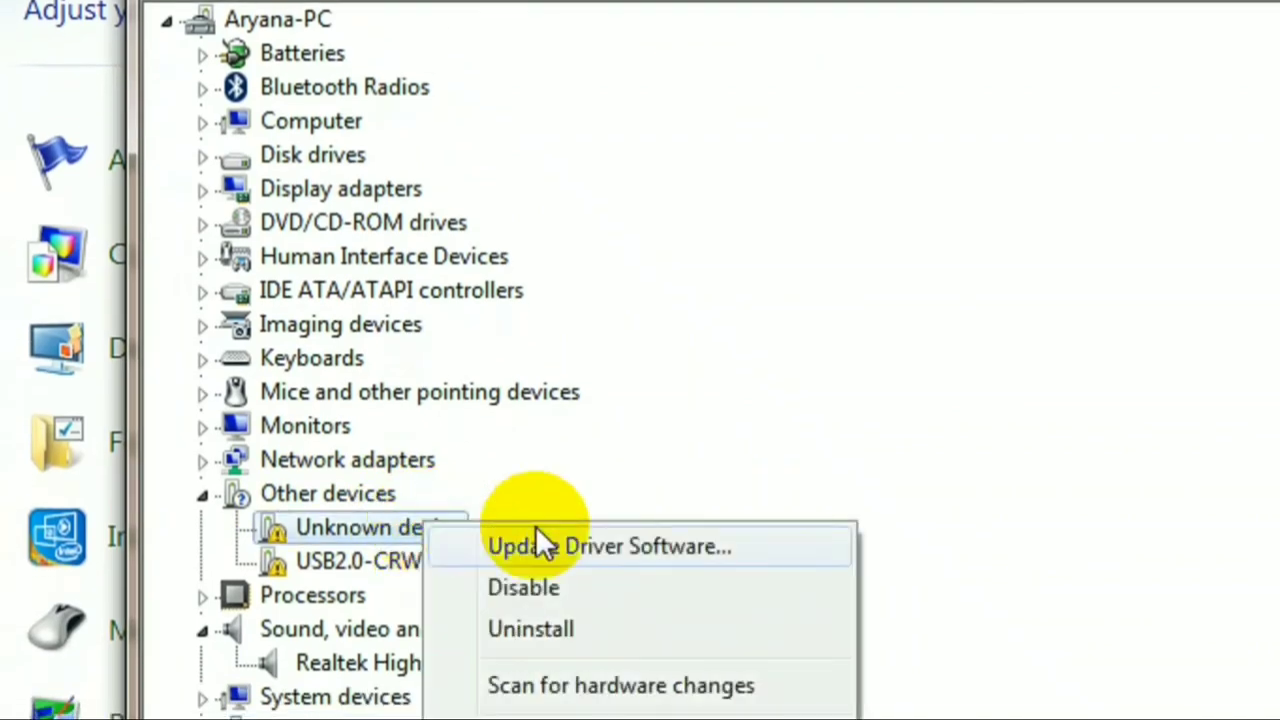
left_click(740, 542)
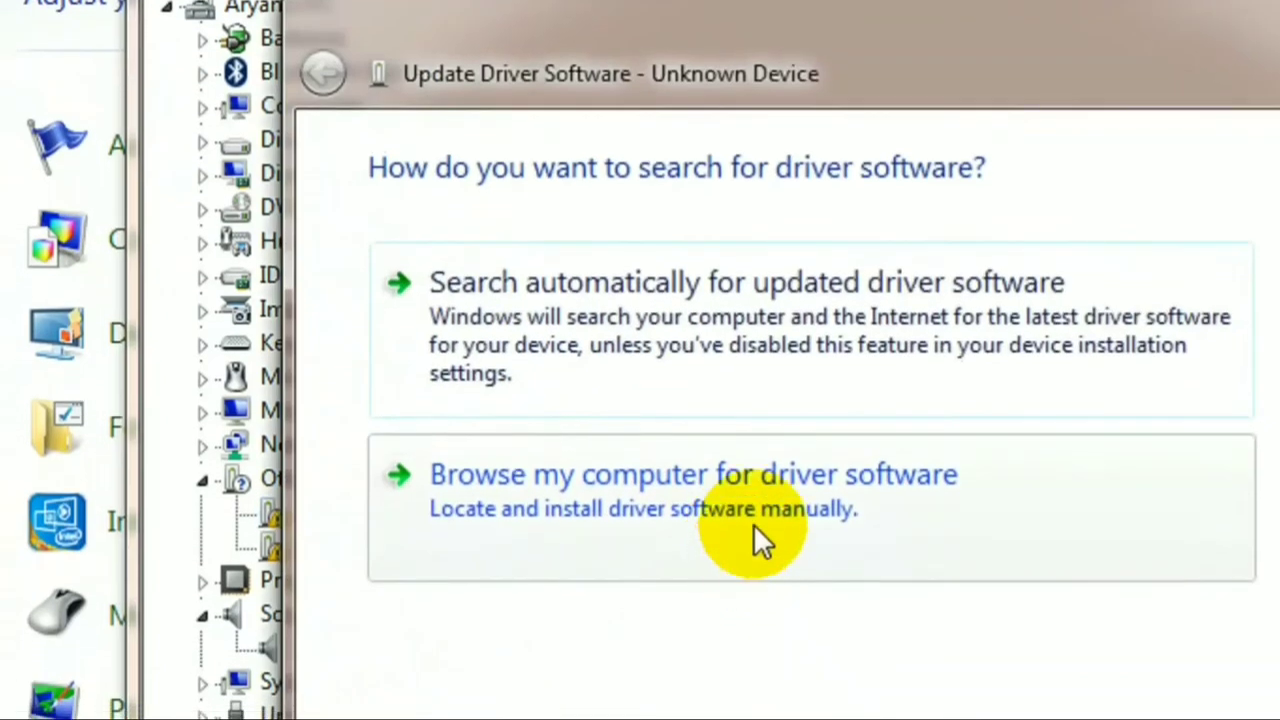
left_click(722, 542)
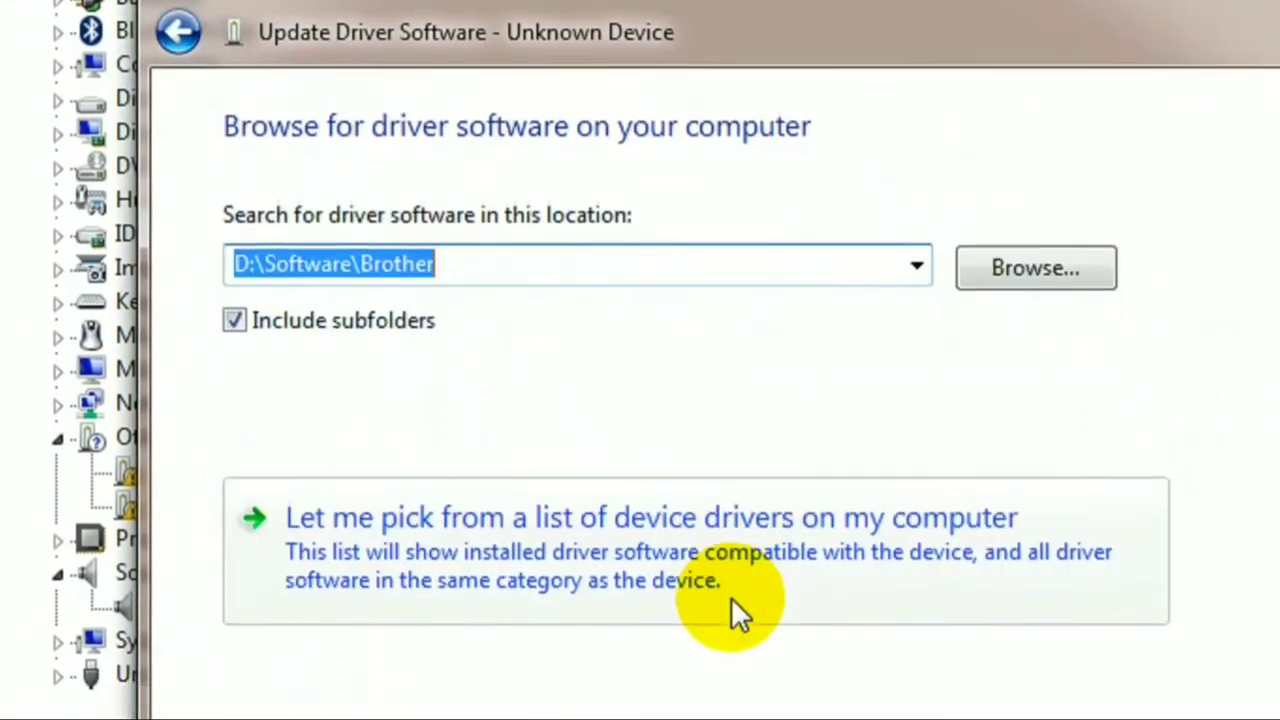
Step: Open the driver folder browser, collapse Local Disk (D:), and close the browser and the update wizard without selecting a driver
left_click(967, 235)
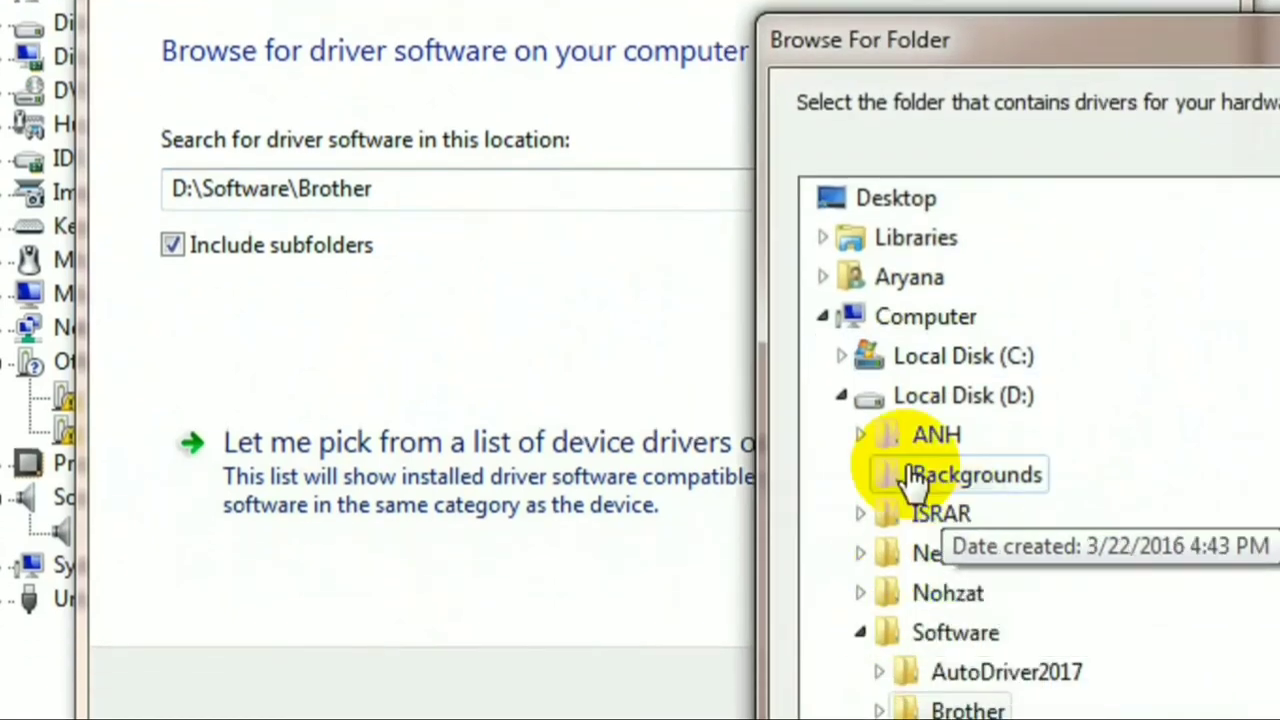
left_click(841, 396)
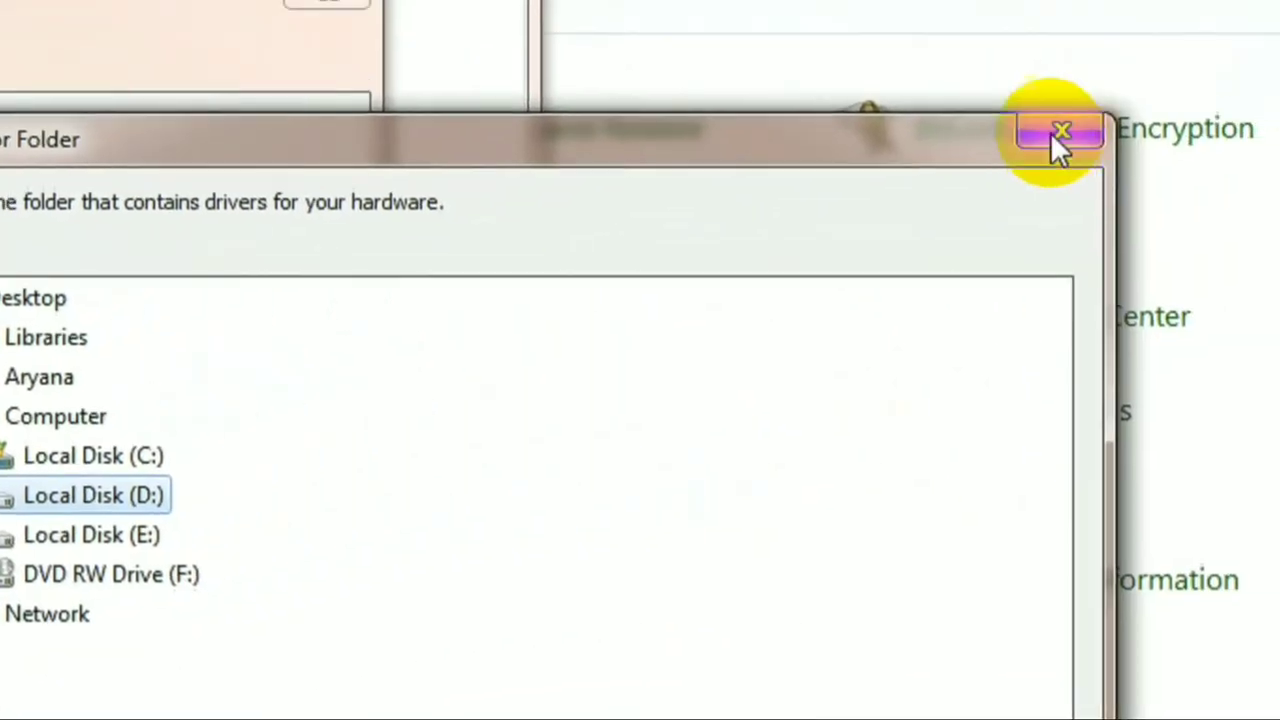
left_click(1051, 143)
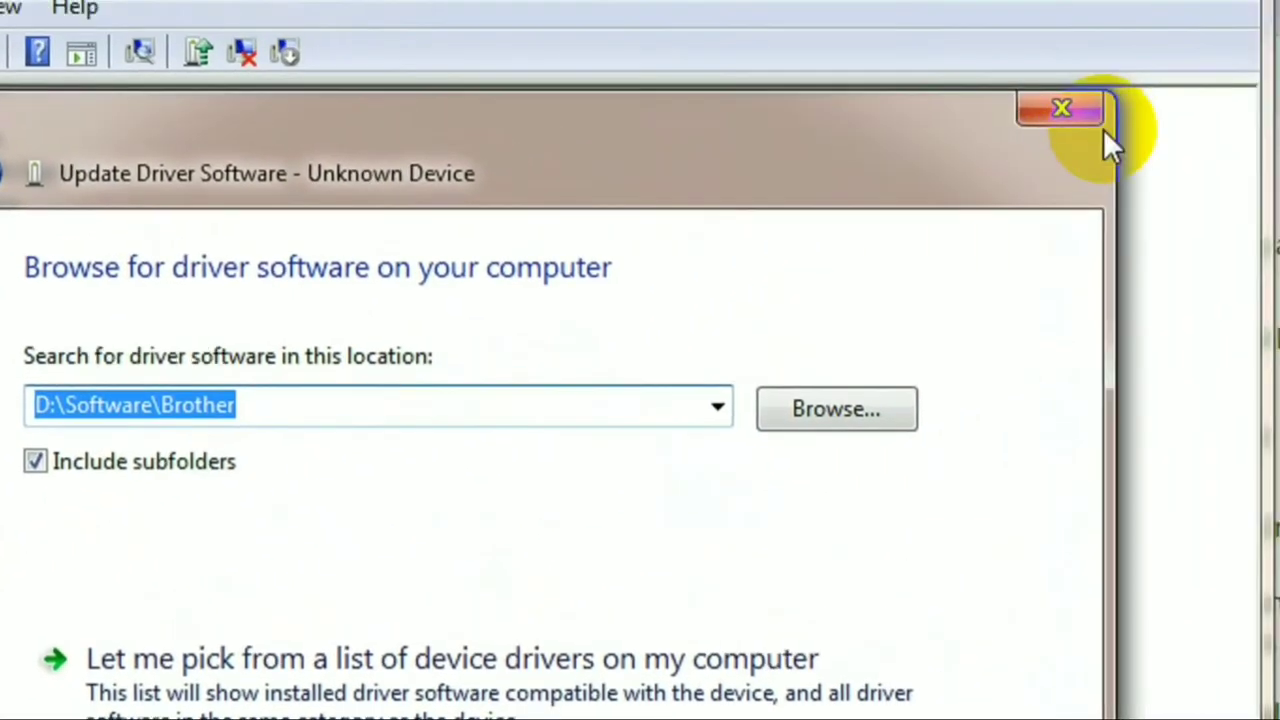
left_click(1233, 37)
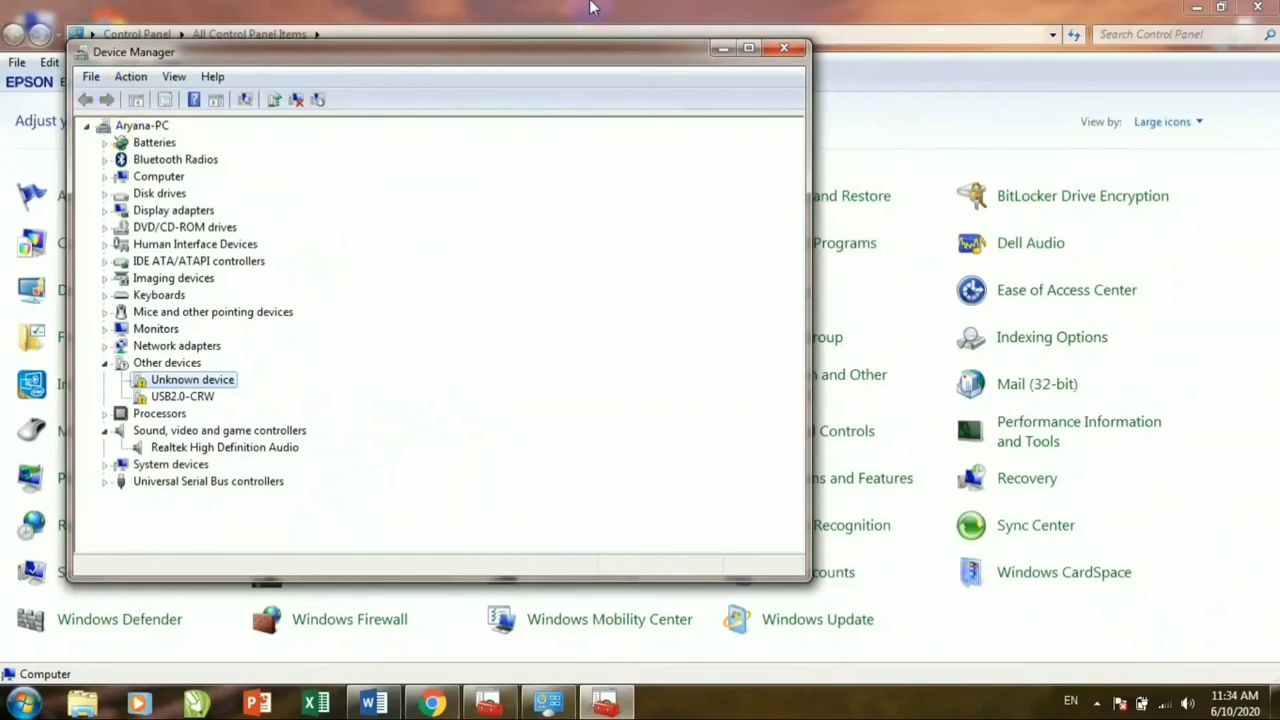
Step: Close and reopen Device Manager from Control Panel, and close both Device Manager and Control Panel
left_click(784, 48)
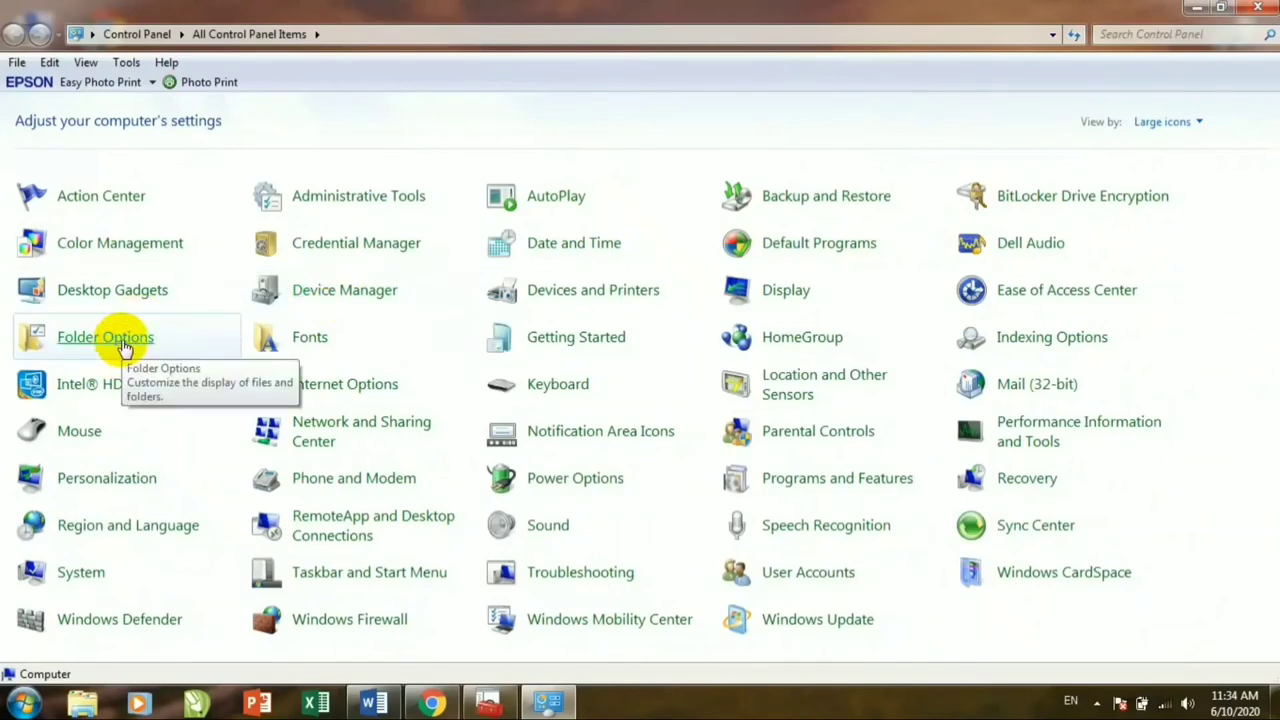
left_click(363, 290)
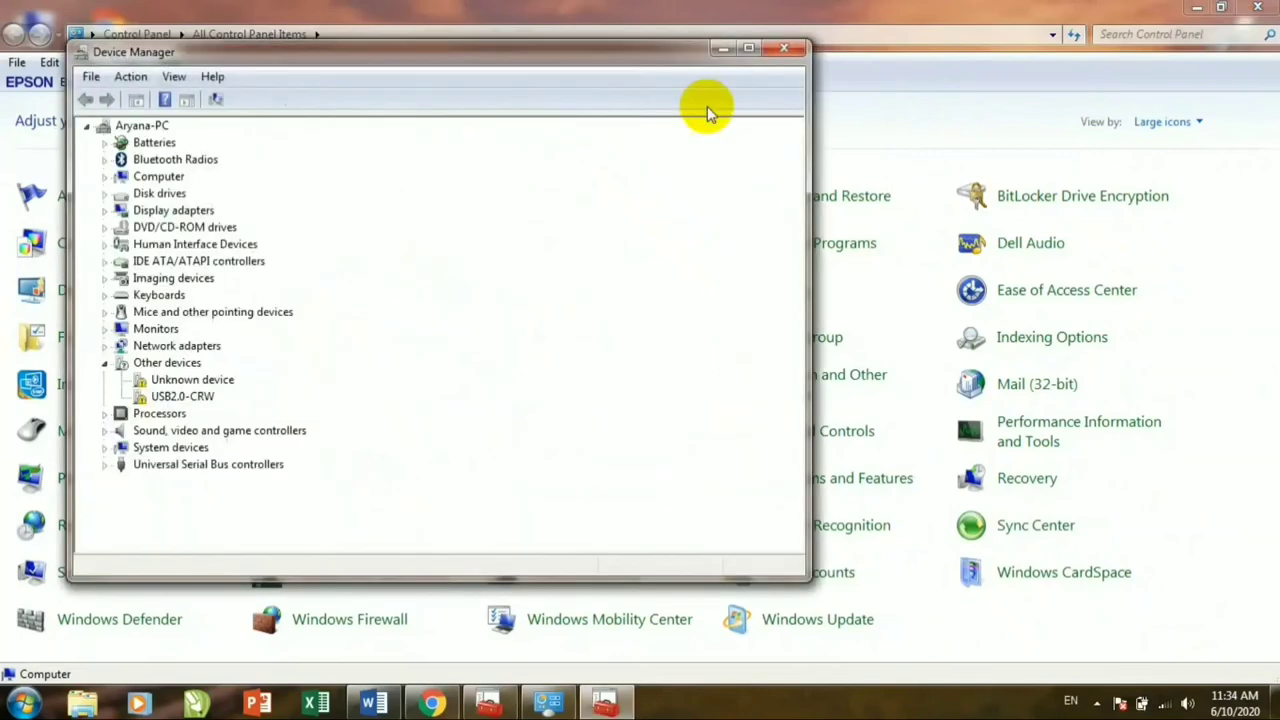
left_click(784, 48)
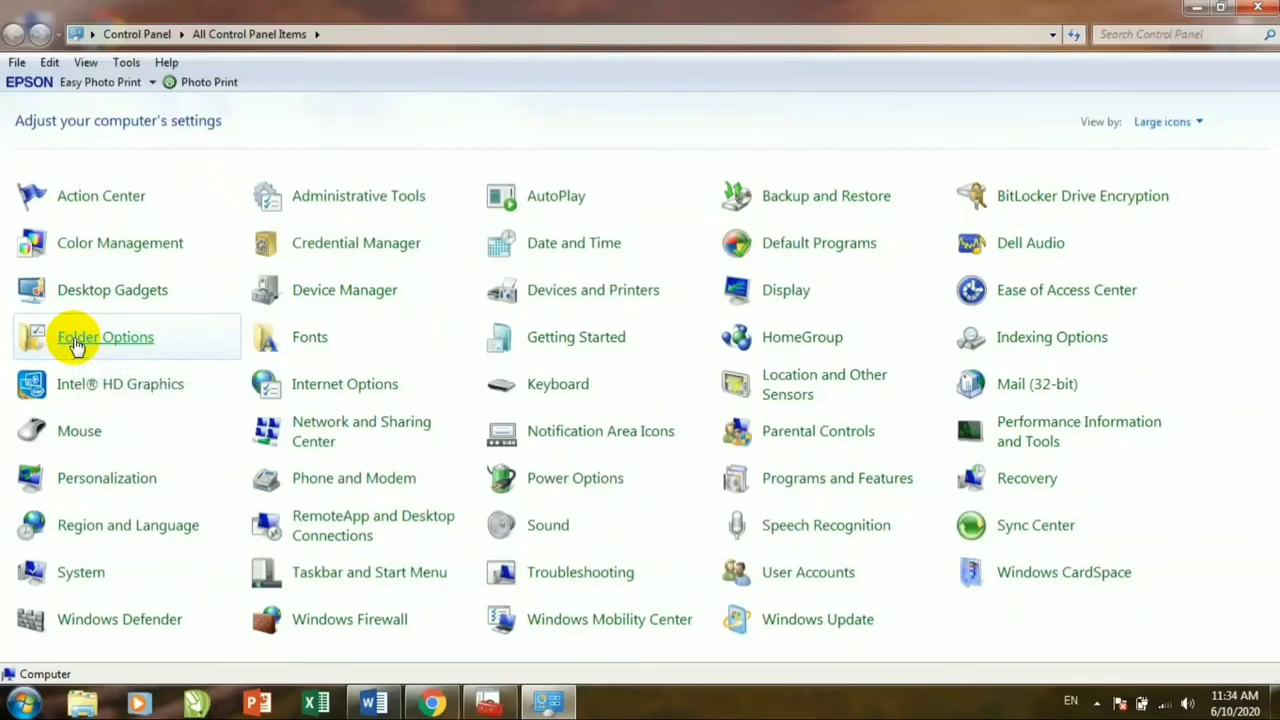
left_click(1255, 7)
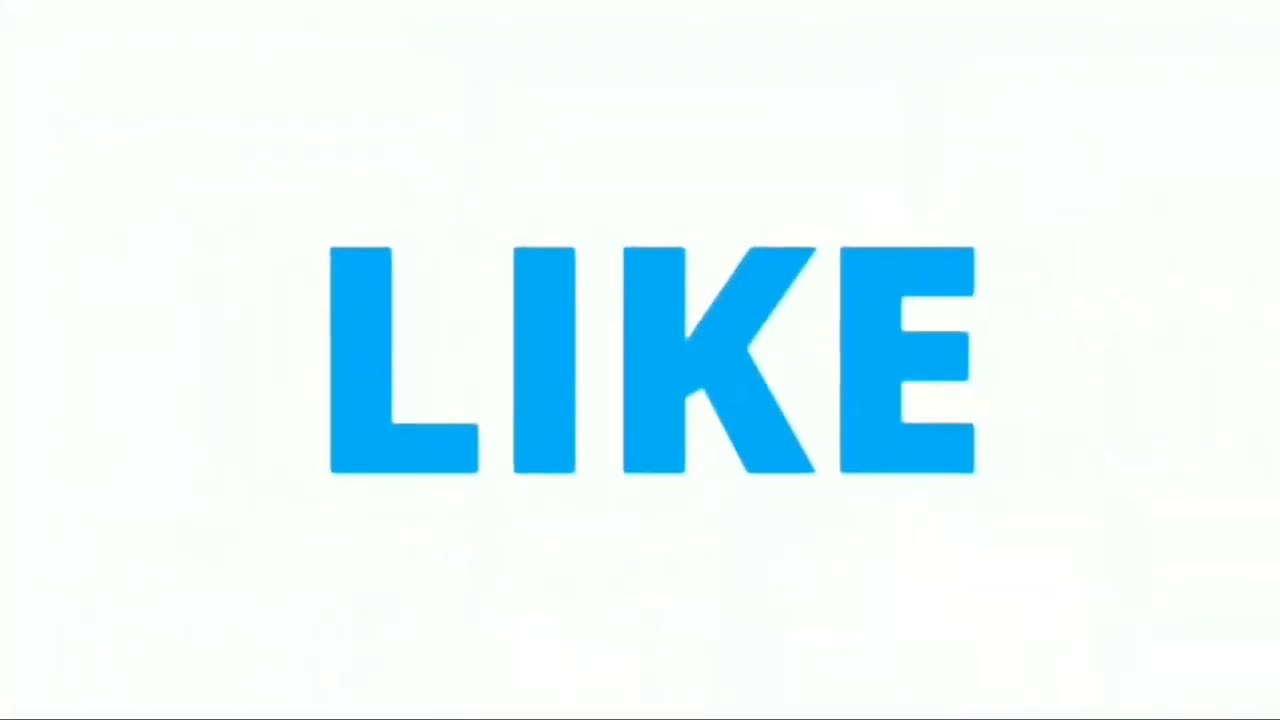